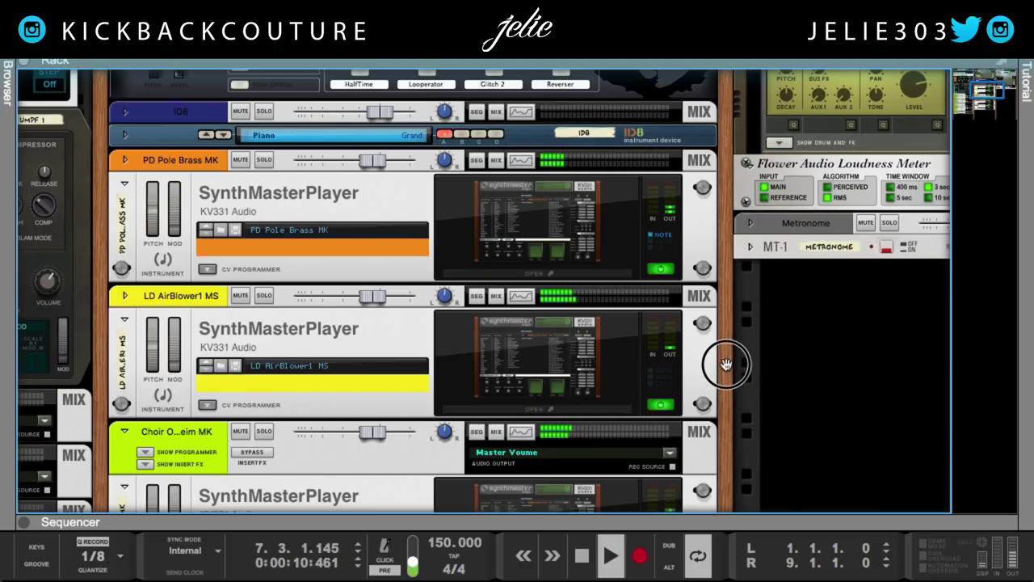
Step: View the SynthMaster Player interface of the PD Pole Brass MK device, close it and solo its channel
drag(730, 370, 792, 386)
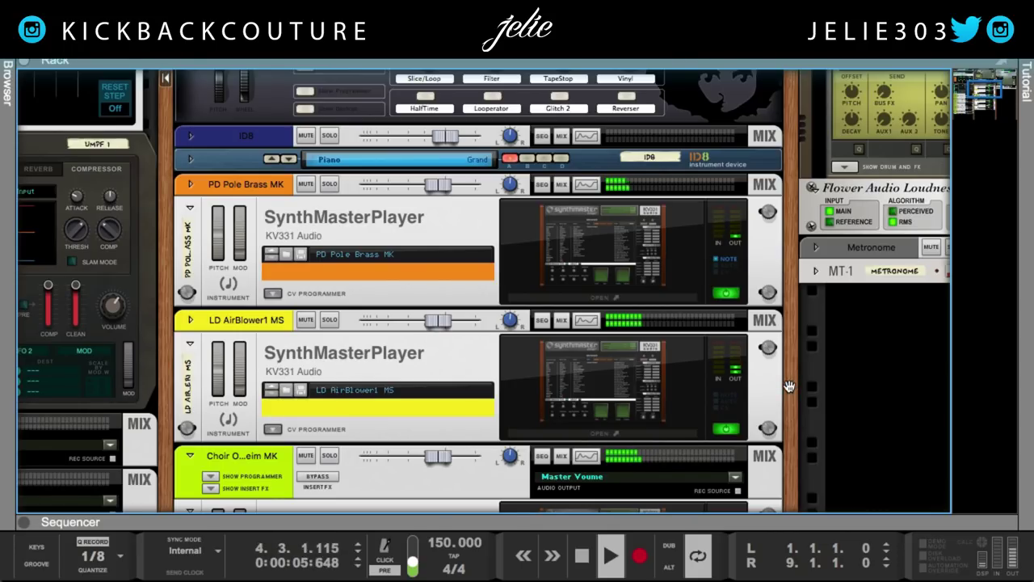
click(616, 300)
click(616, 300)
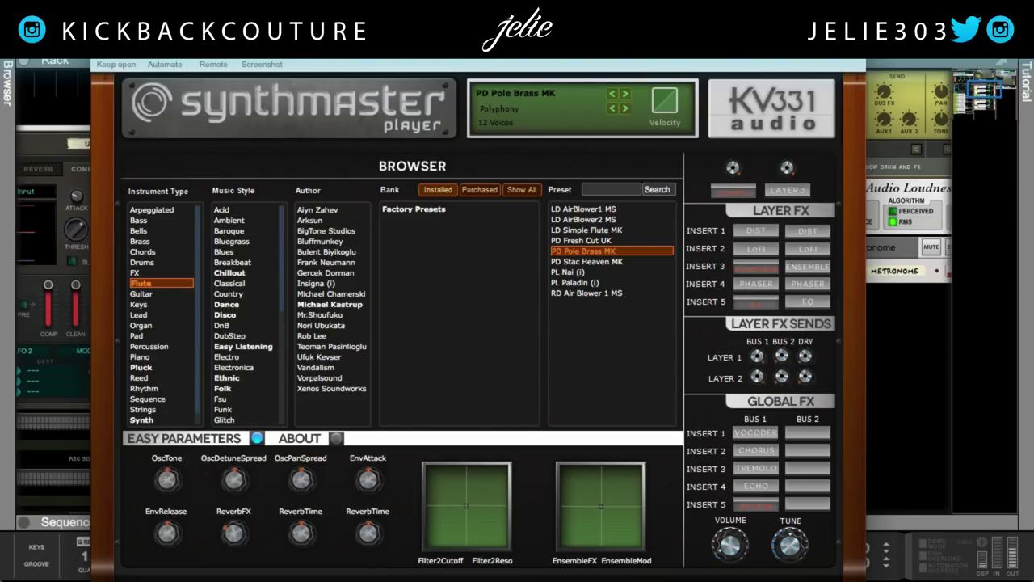
click(386, 333)
scroll(385, 333, down, 1)
scroll(342, 349, down, 1)
scroll(342, 349, down, 1)
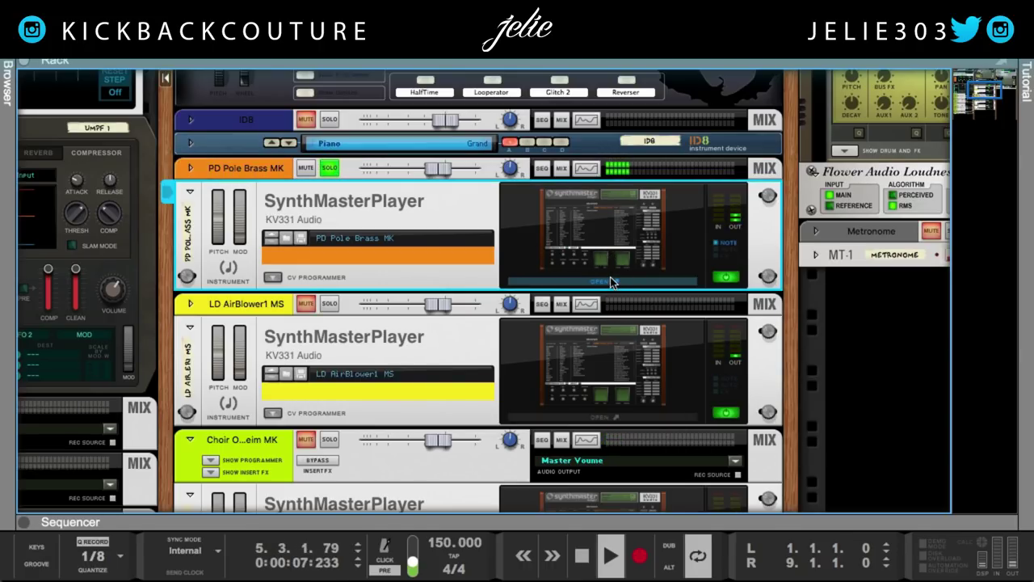
Step: Reopen the PD Pole Brass MK synth and look through the instrument type and music style lists in its preset browser
click(610, 281)
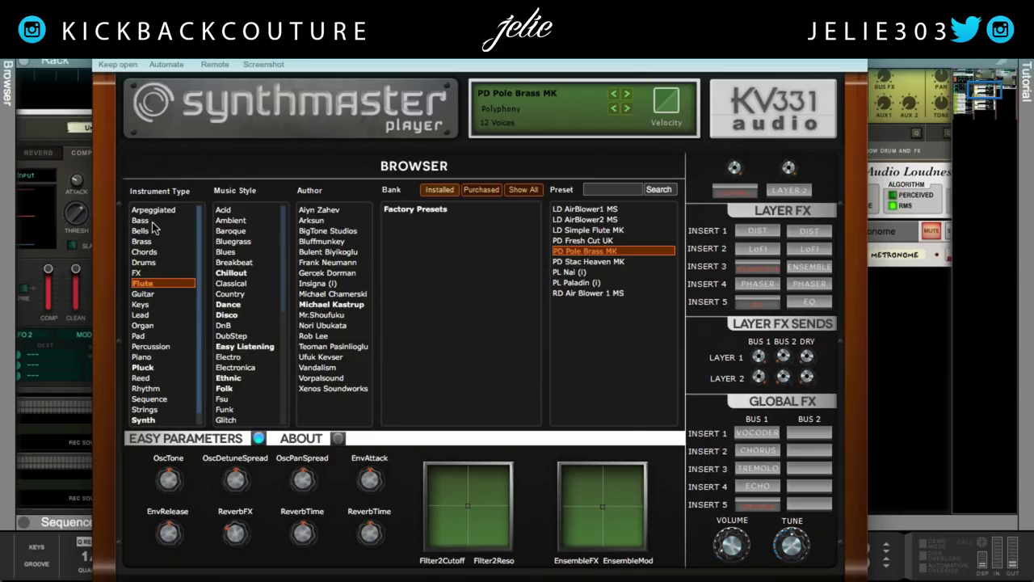
scroll(172, 257, down, 1)
scroll(172, 258, up, 1)
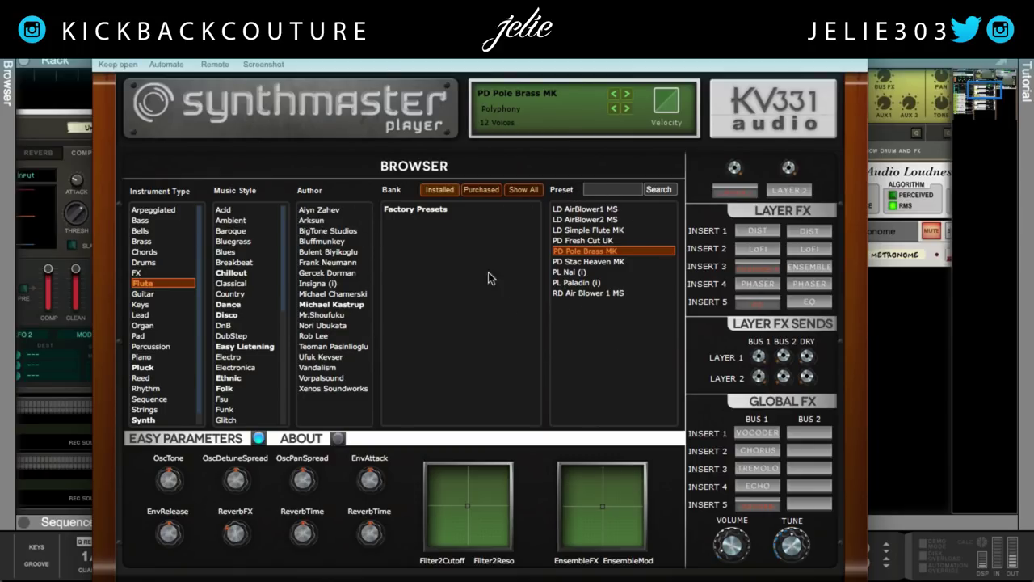
scroll(246, 331, down, 5)
scroll(248, 332, up, 5)
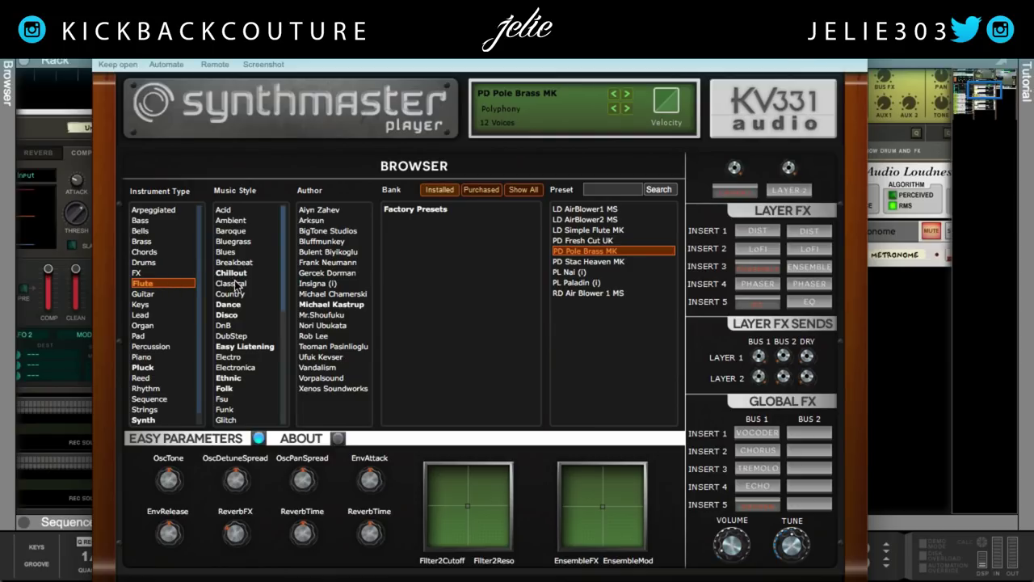
scroll(238, 292, down, 5)
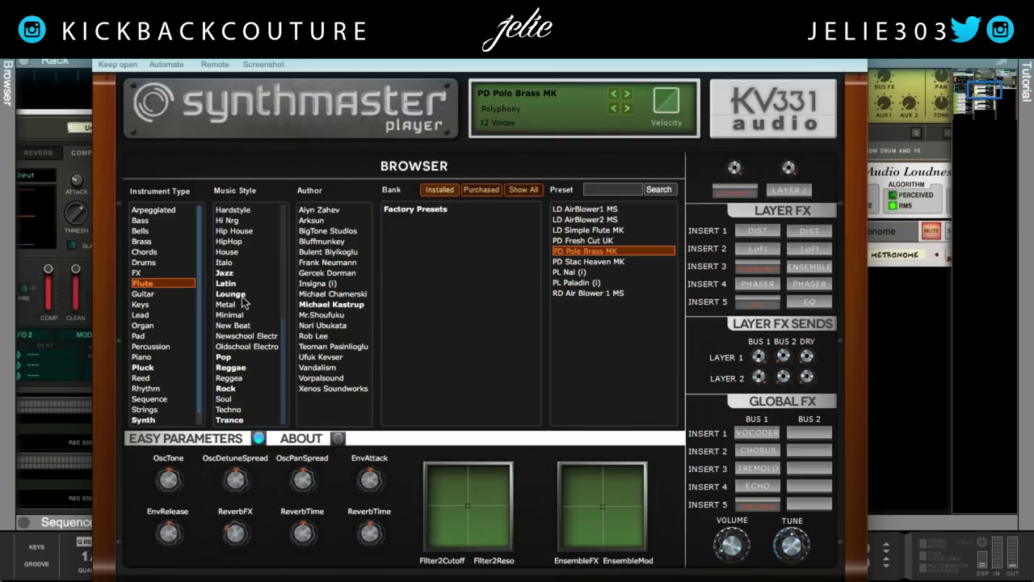
scroll(250, 300, up, 5)
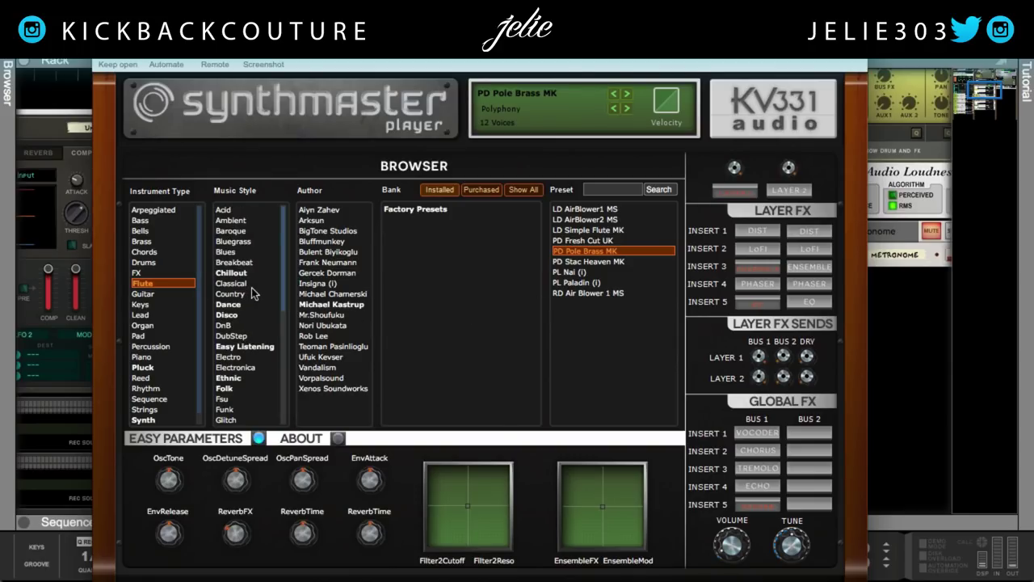
scroll(255, 288, down, 5)
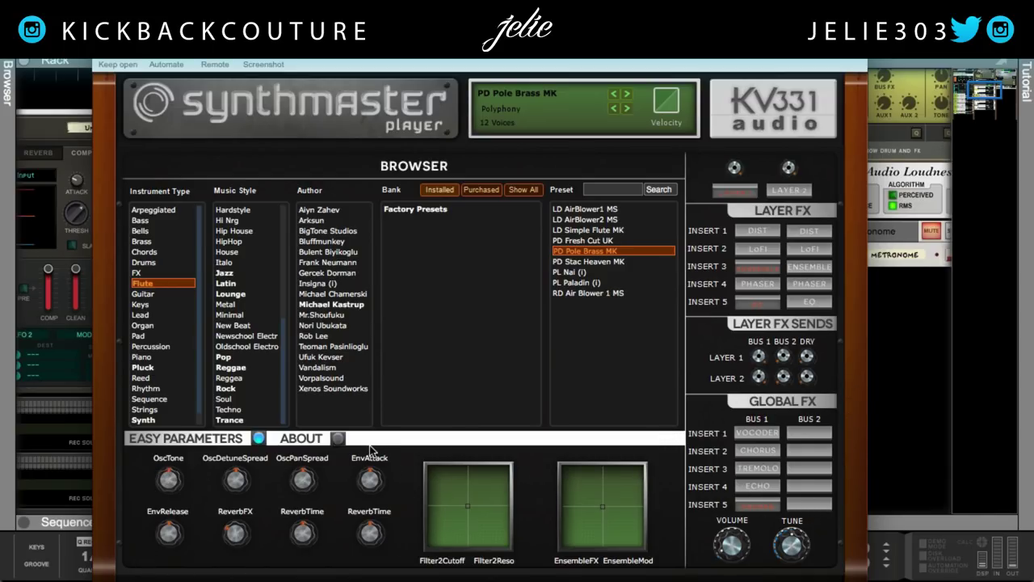
Step: Examine the synth's About details and its mouse wheel and global tune options, then close the synth window
click(337, 438)
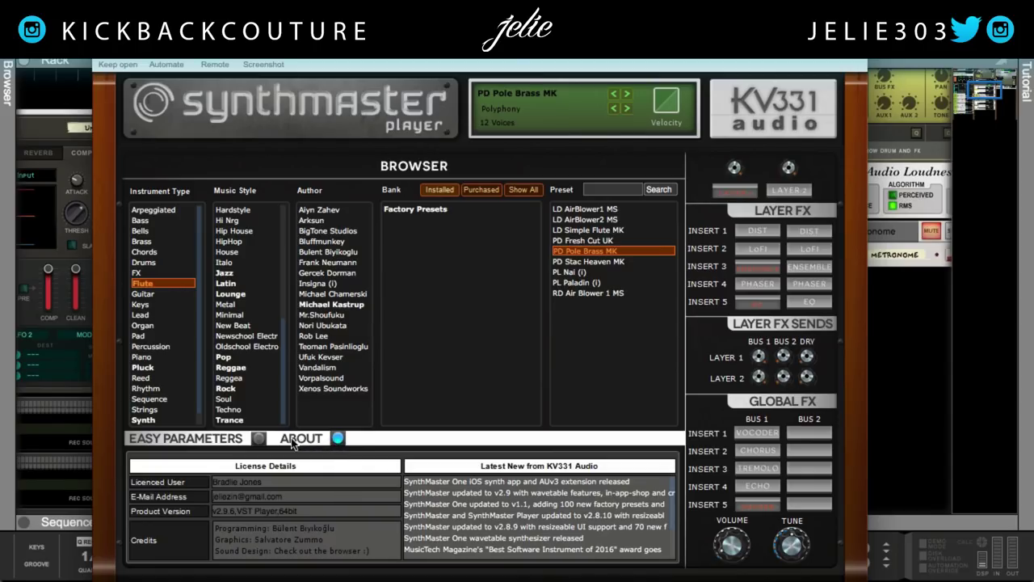
click(258, 439)
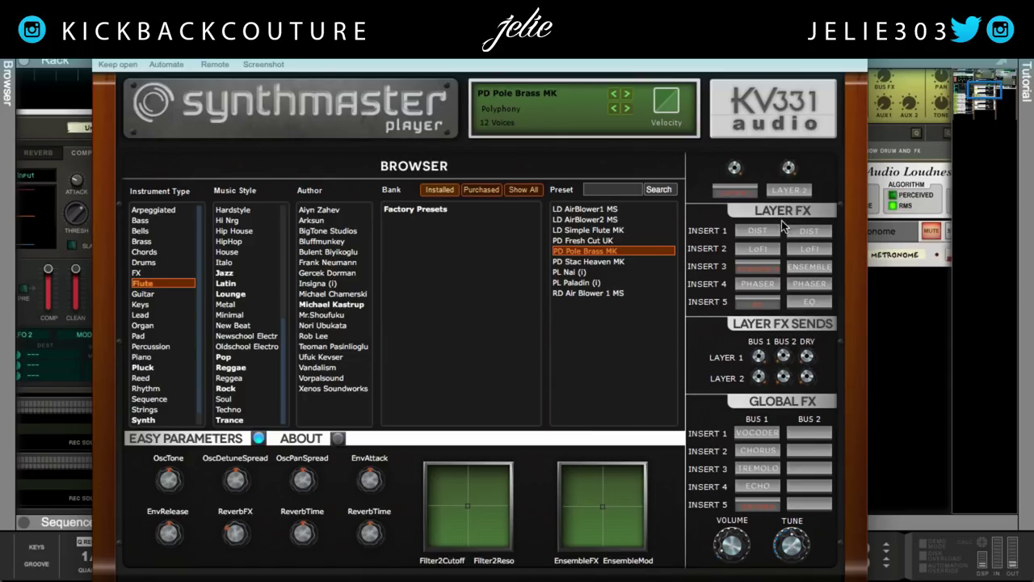
right_click(850, 327)
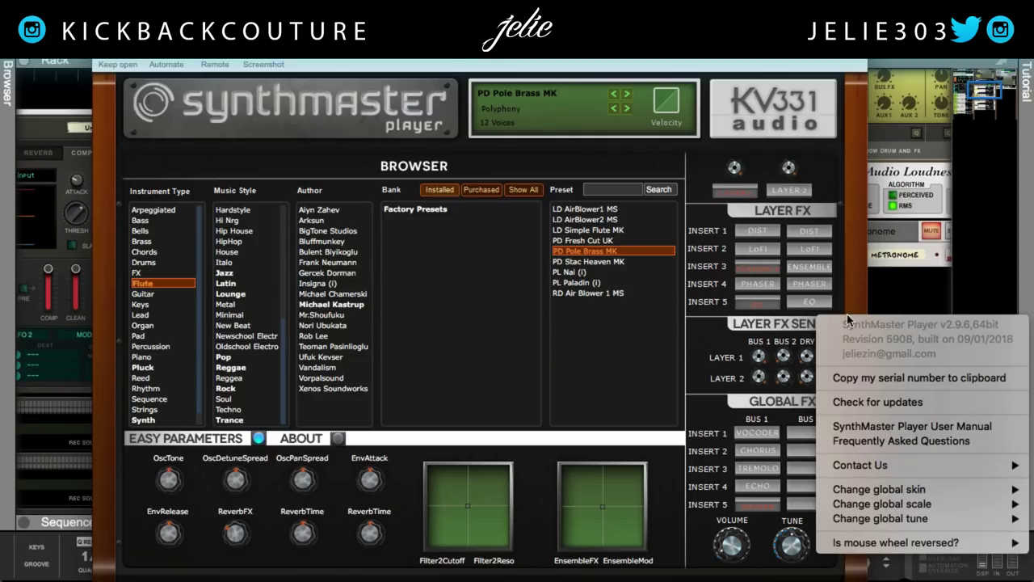
mouse_move(909, 549)
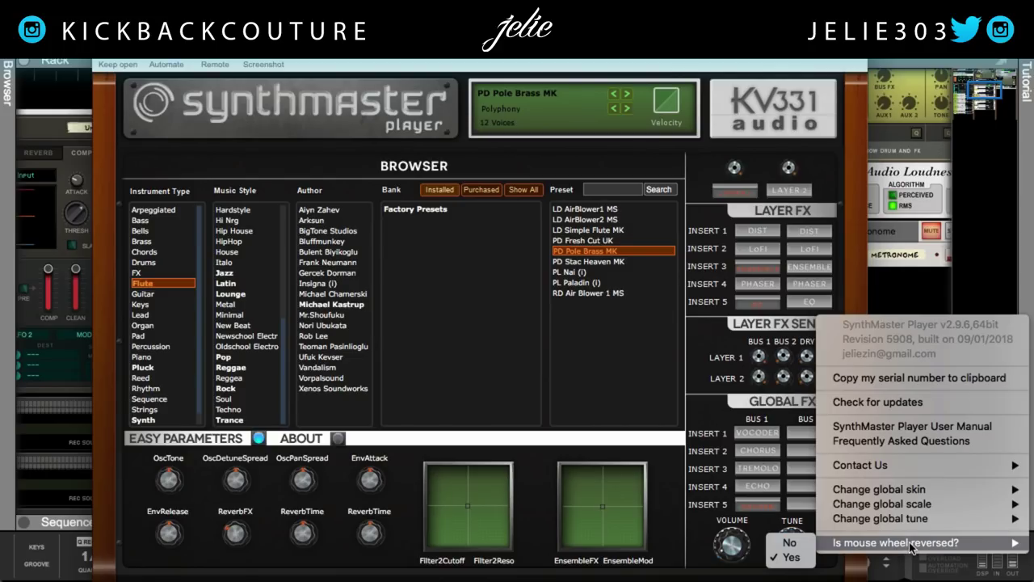
mouse_move(907, 494)
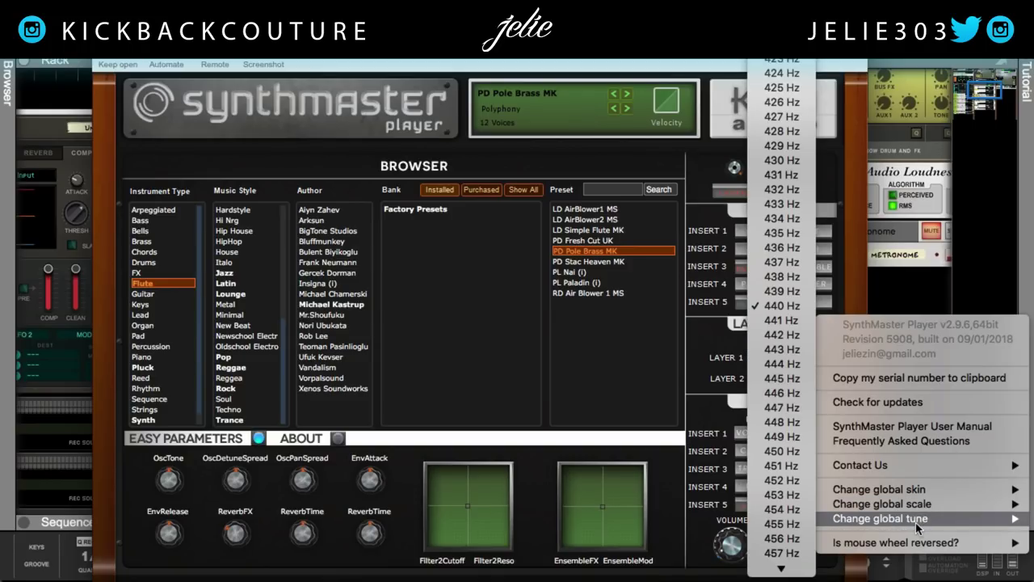
click(667, 368)
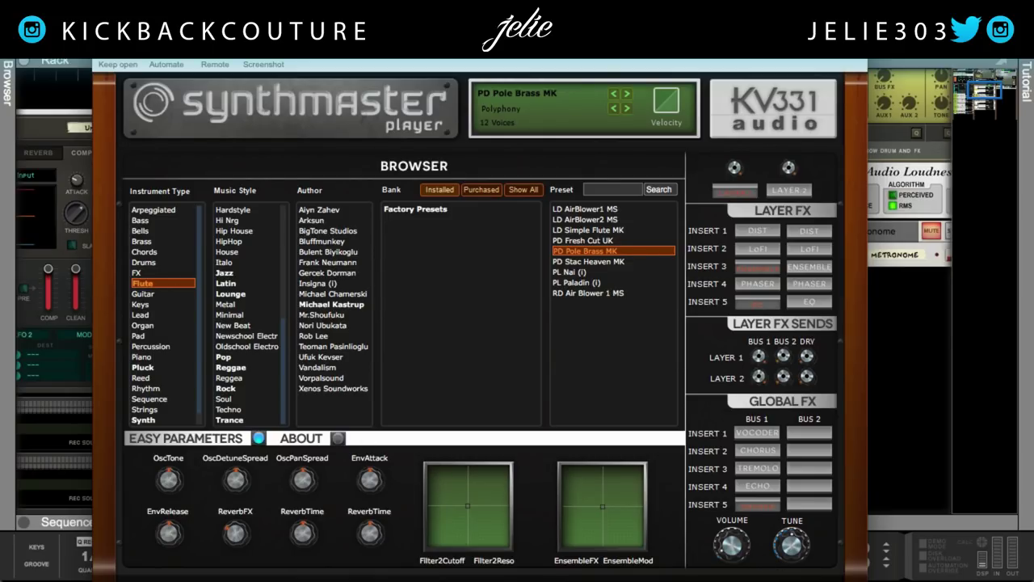
click(858, 64)
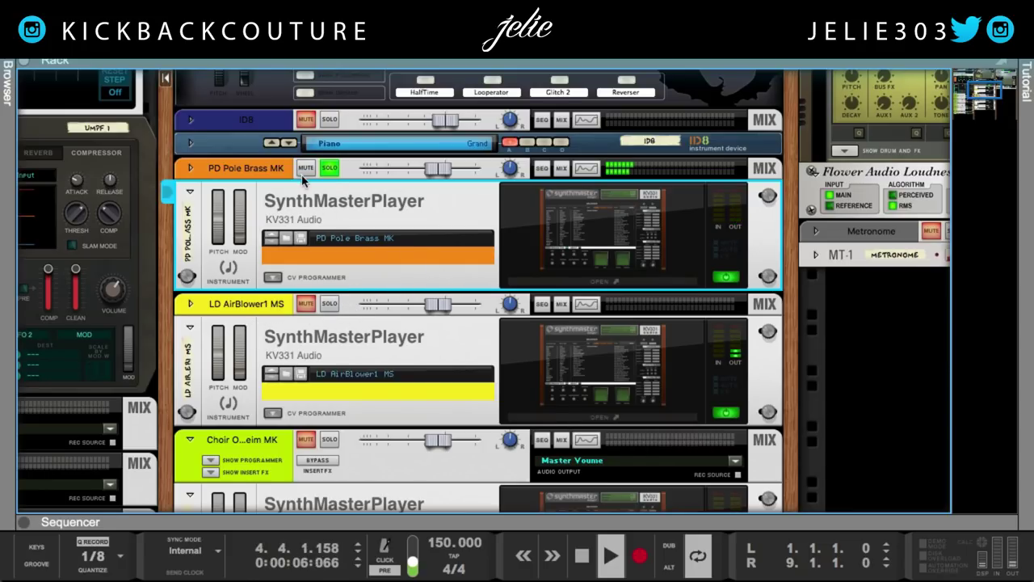
Step: Reveal the insert effects of the PD Pole Brass MK channel, inspect the Effectrix pattern, and hide the inserts again
click(191, 168)
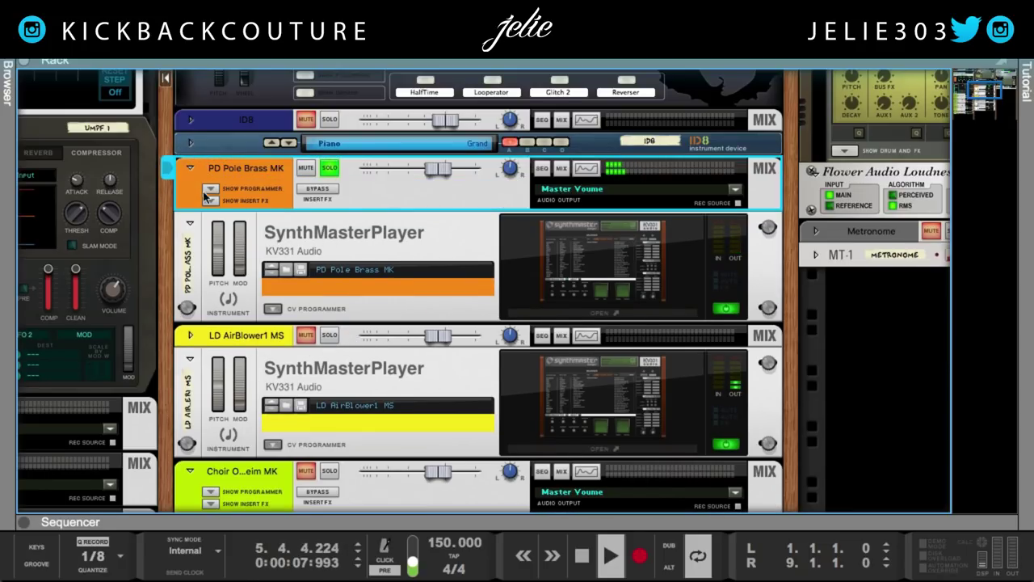
click(209, 200)
click(596, 316)
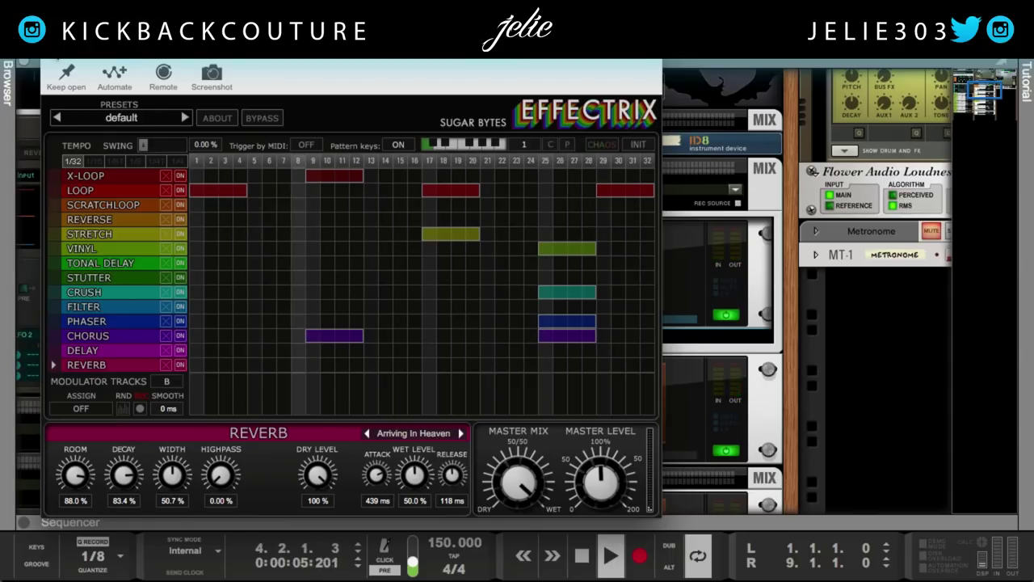
click(279, 334)
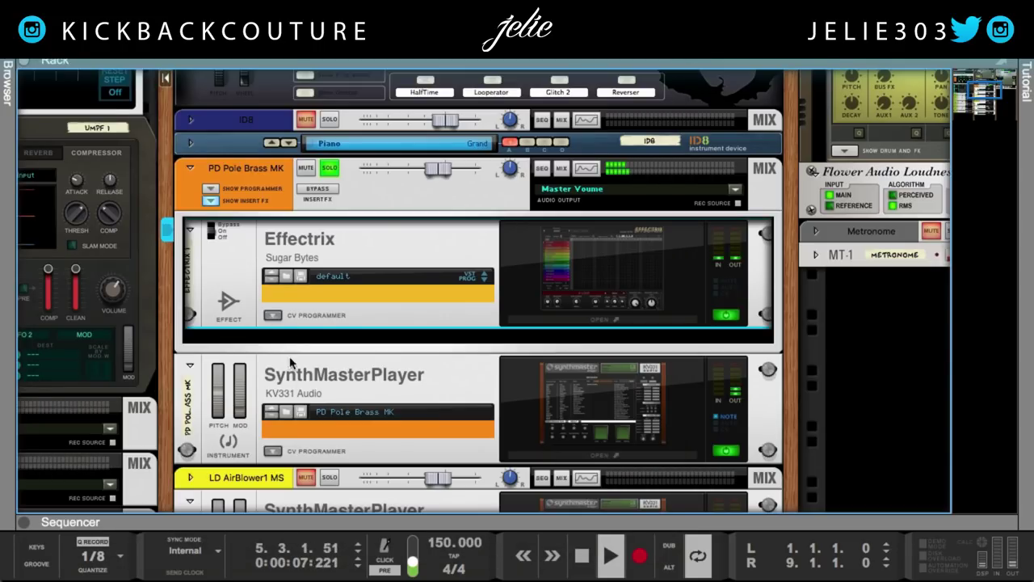
click(209, 200)
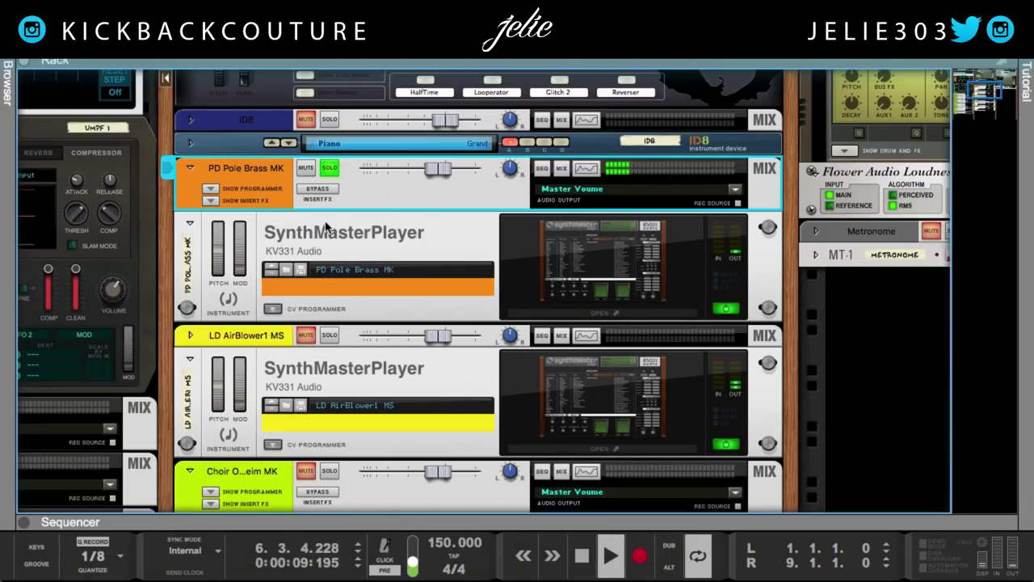
Step: Solo the LD AirBlower1 MS channel as well and view its SynthMaster Player preset browser
click(329, 335)
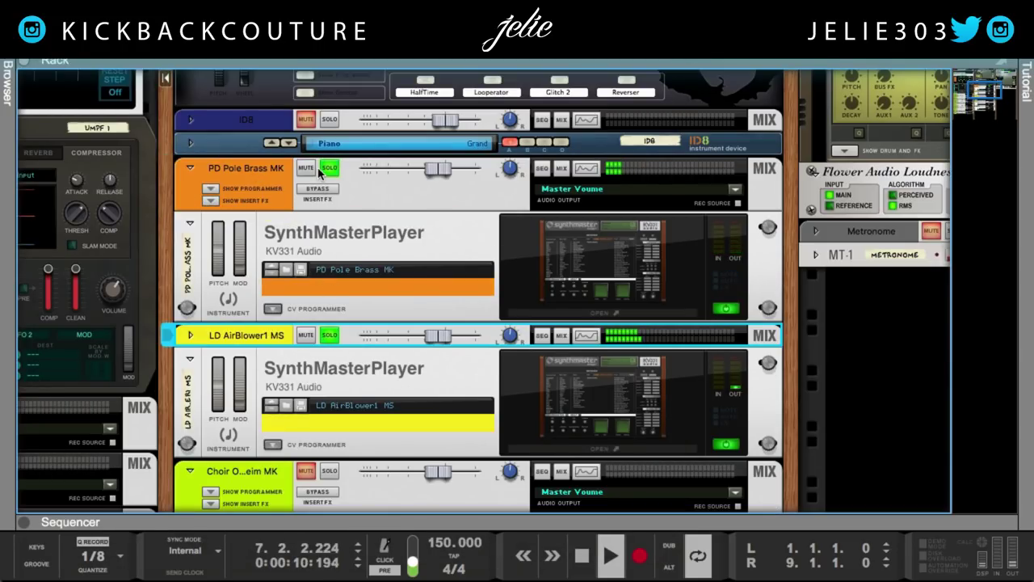
click(573, 446)
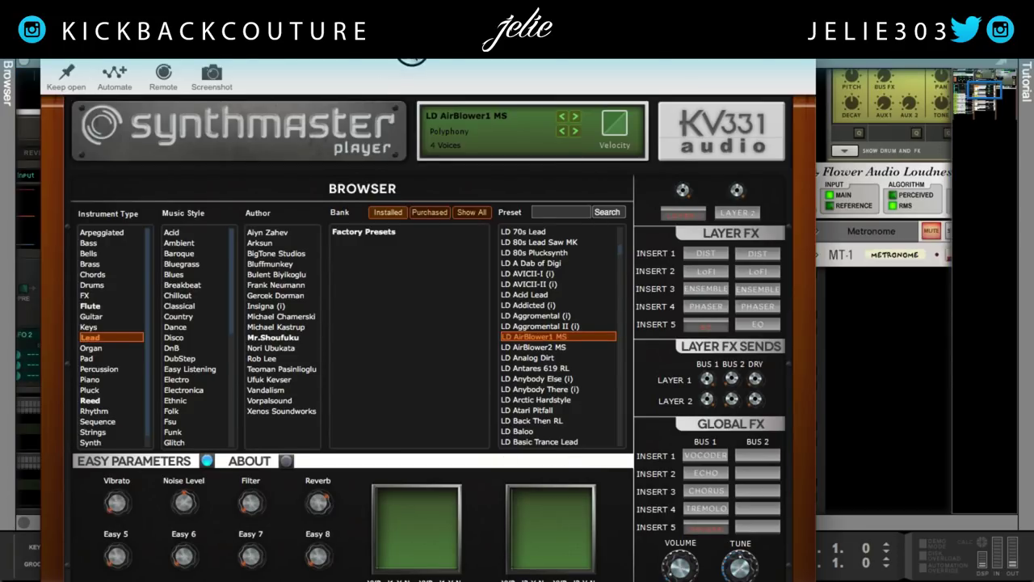
drag(428, 47, 490, 24)
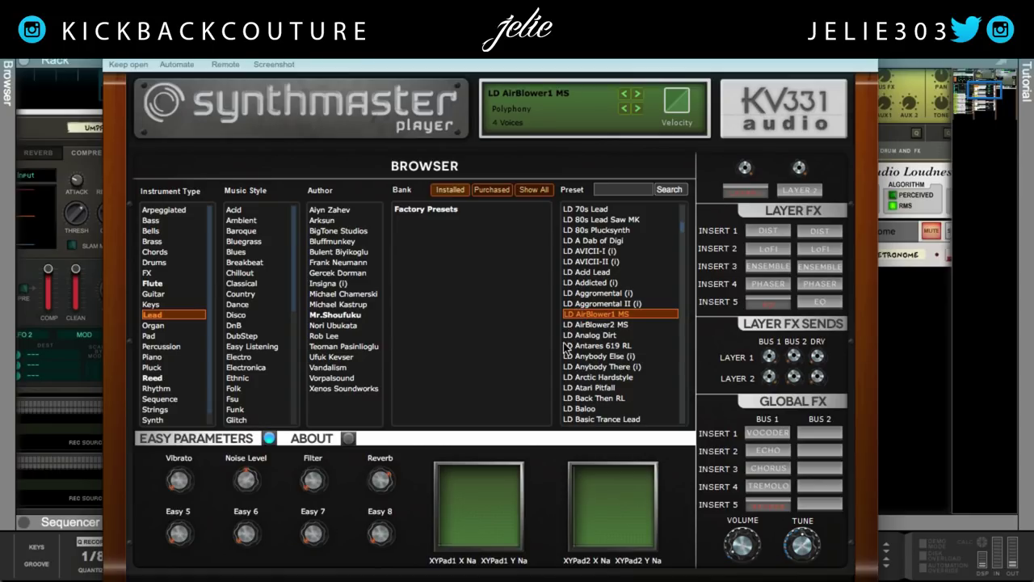
key(super+w)
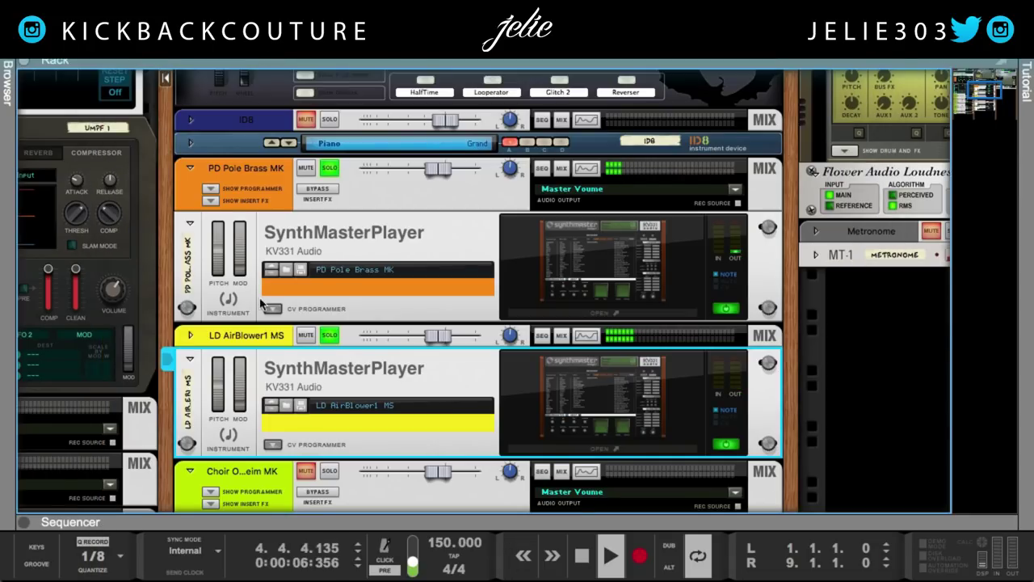
Step: Switch the solo to the Choir Oberheim MK channel only
scroll(339, 352, down, 3)
click(330, 215)
scroll(331, 212, up, 3)
click(334, 178)
scroll(373, 341, down, 5)
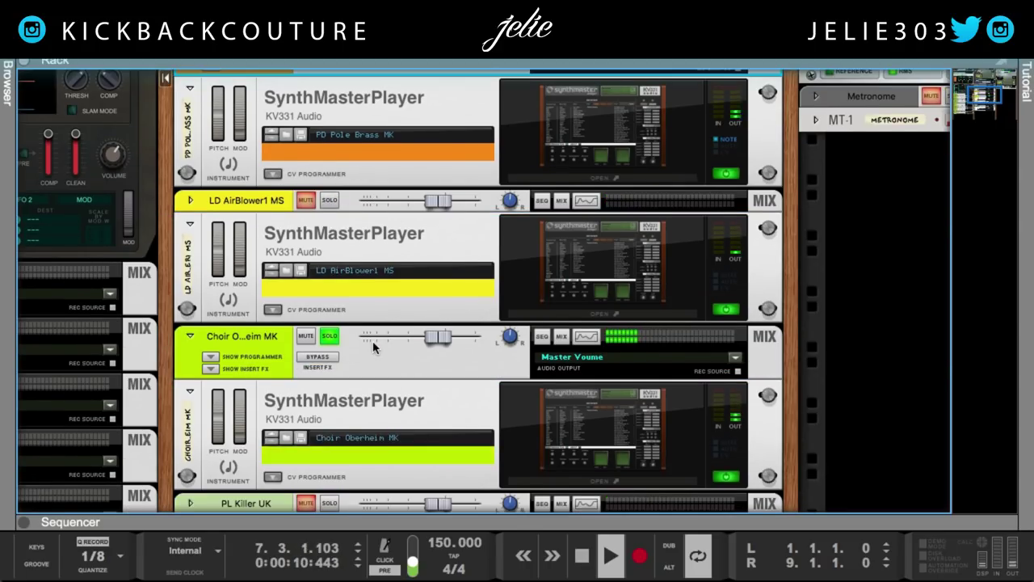
Step: View the Choir Oberheim MK synth and inspect the Glitch2 insert effect on its channel, then hide the inserts
click(594, 451)
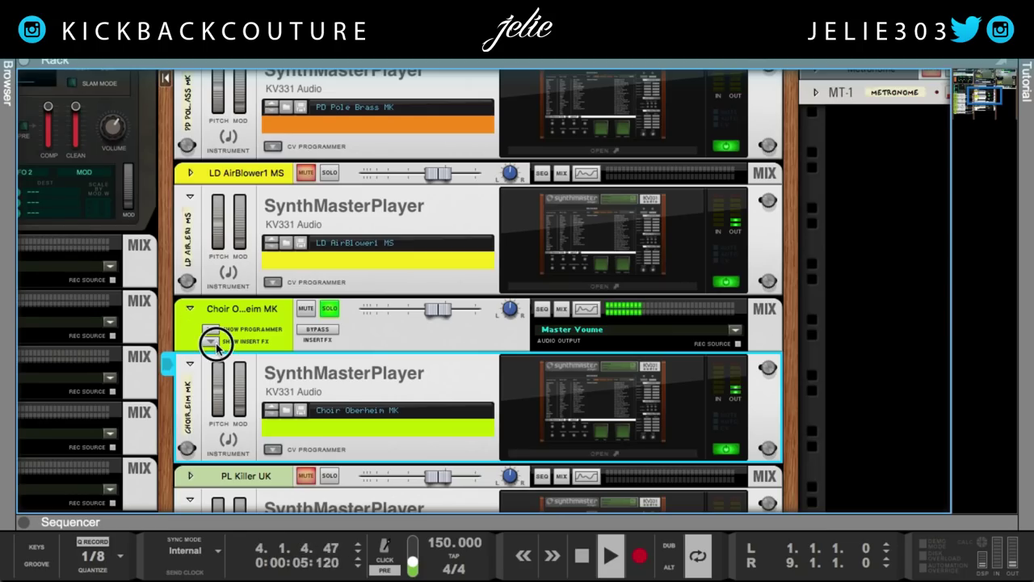
click(213, 341)
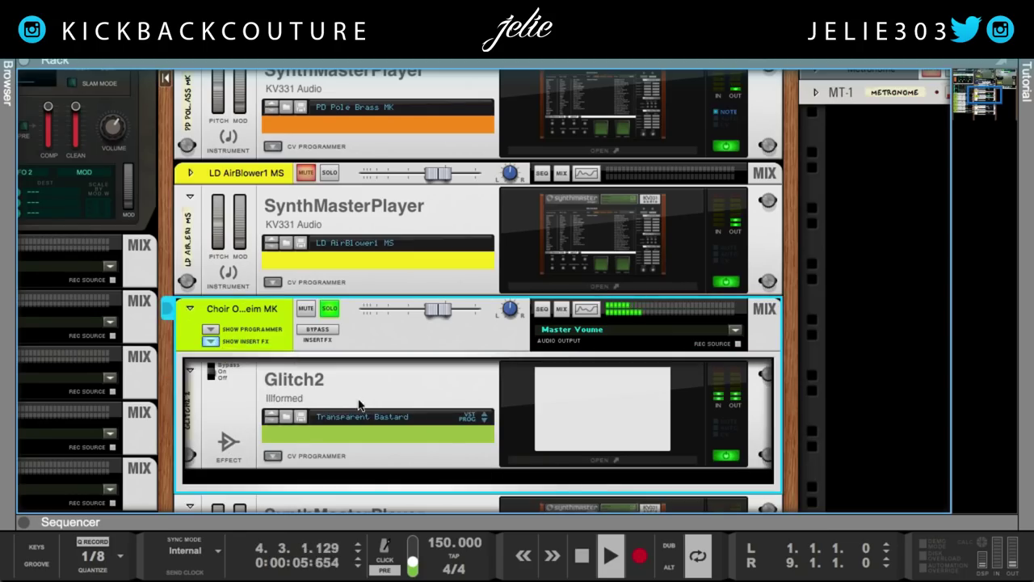
click(547, 462)
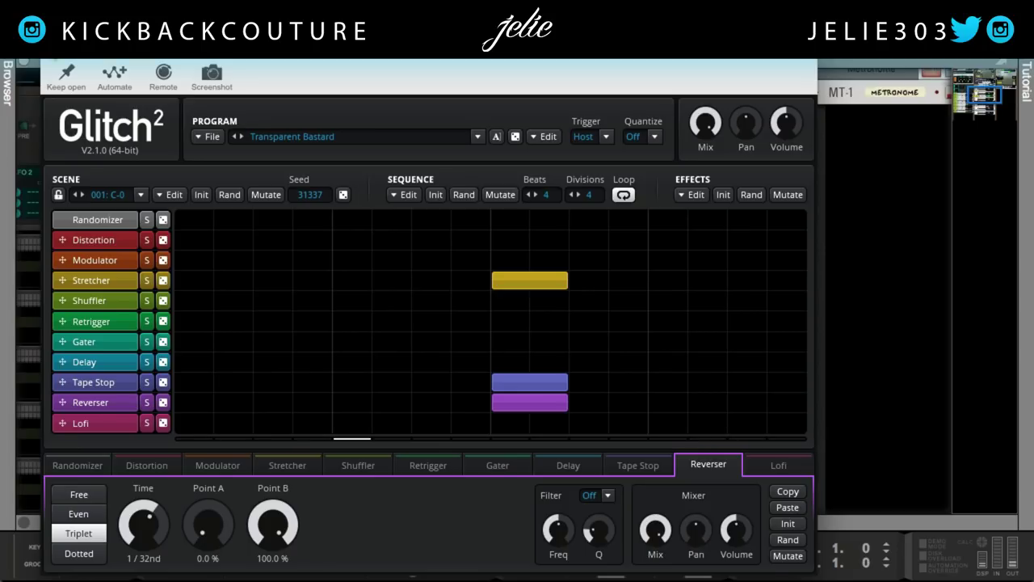
click(54, 60)
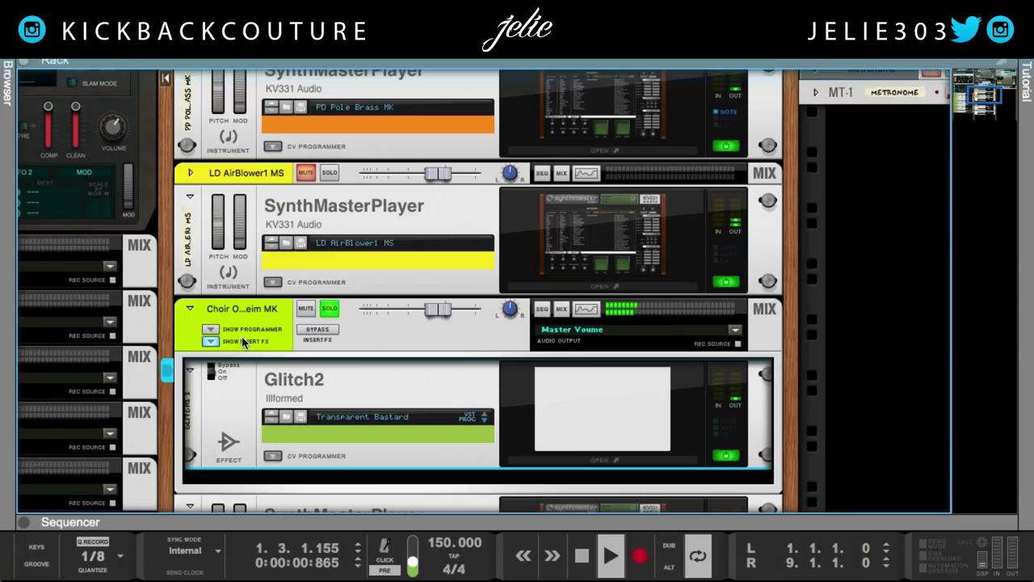
click(210, 341)
Step: Expand the LD AirBlower1 MS channel, check its insert effects and collapse it again
click(190, 172)
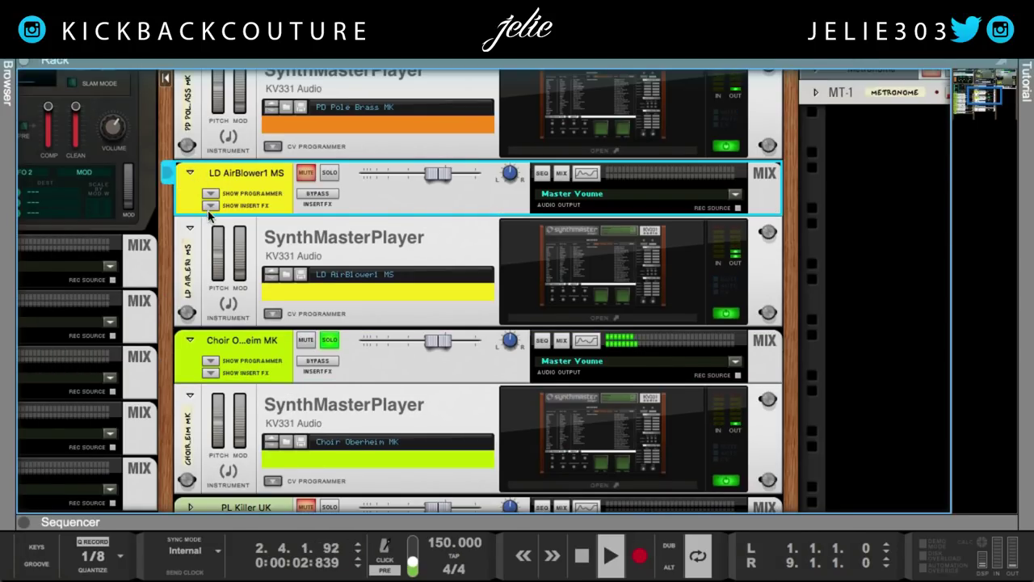
click(210, 205)
click(208, 204)
click(189, 172)
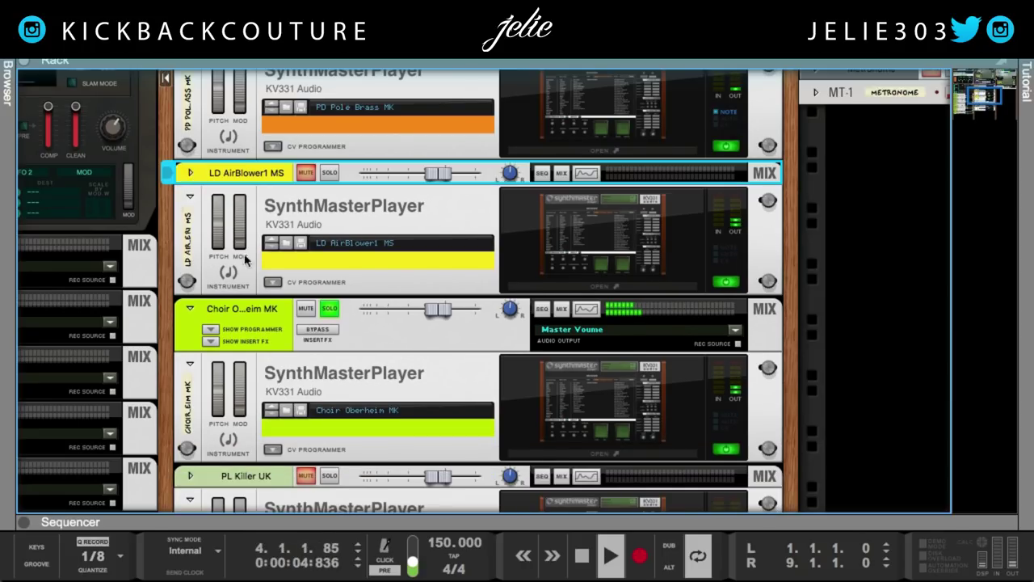
Step: Switch the solo from Choir Oberheim MK to PL Killer UK and view the SynthMaster Player interface of PL Killer UK
click(329, 308)
scroll(332, 315, down, 2)
click(329, 430)
scroll(356, 426, down, 1)
scroll(380, 416, down, 3)
click(600, 397)
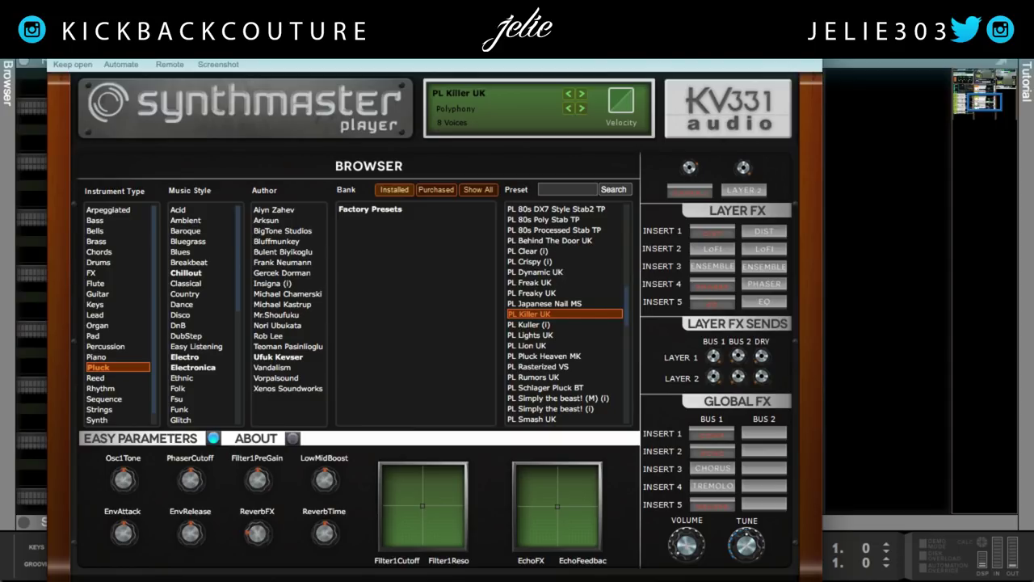
click(164, 323)
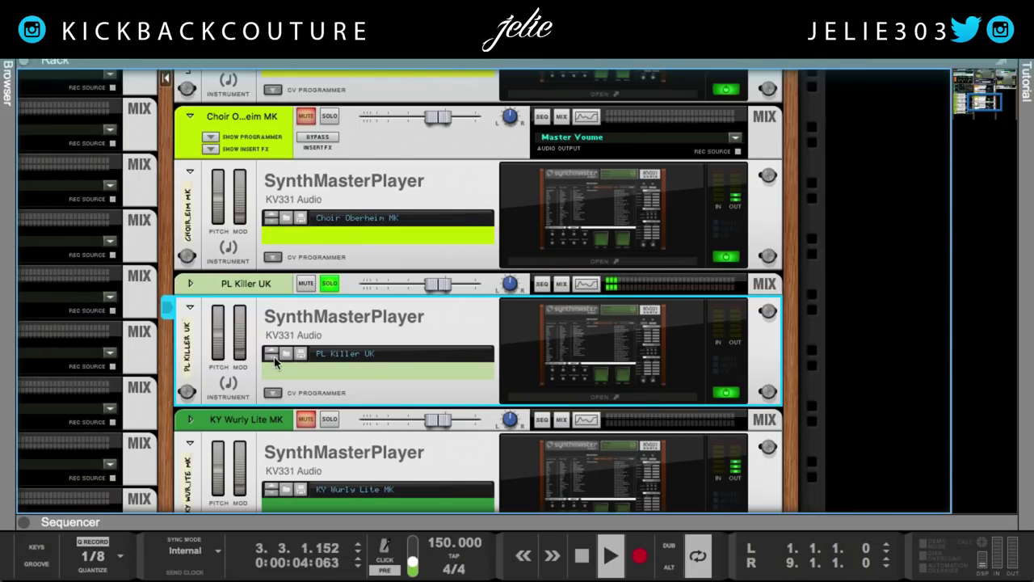
Step: Expand the PL Killer UK channel to check its insert effects, and move the solo to KY Wurly Lite MK
click(190, 283)
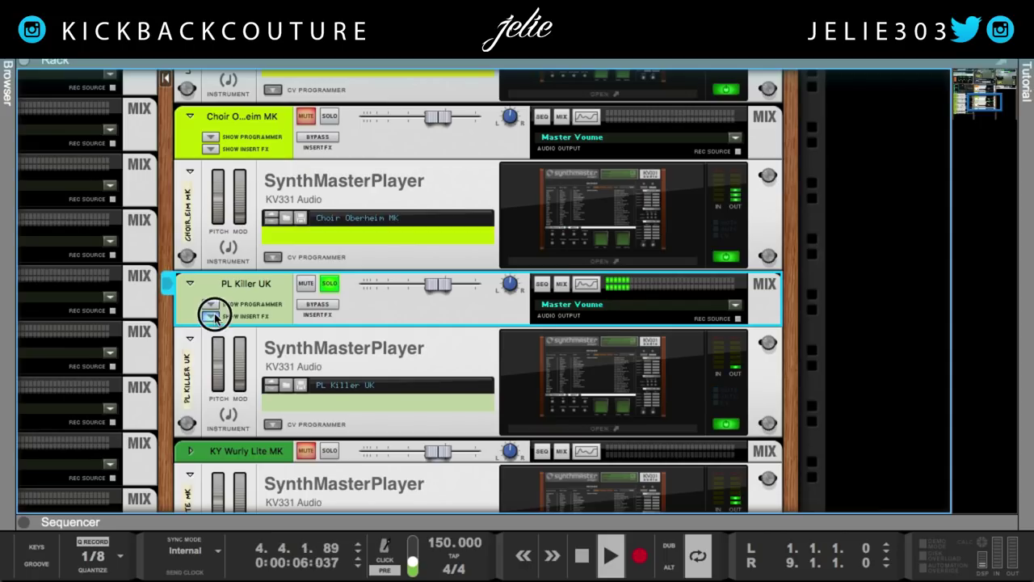
click(328, 453)
click(328, 284)
scroll(382, 356, down, 4)
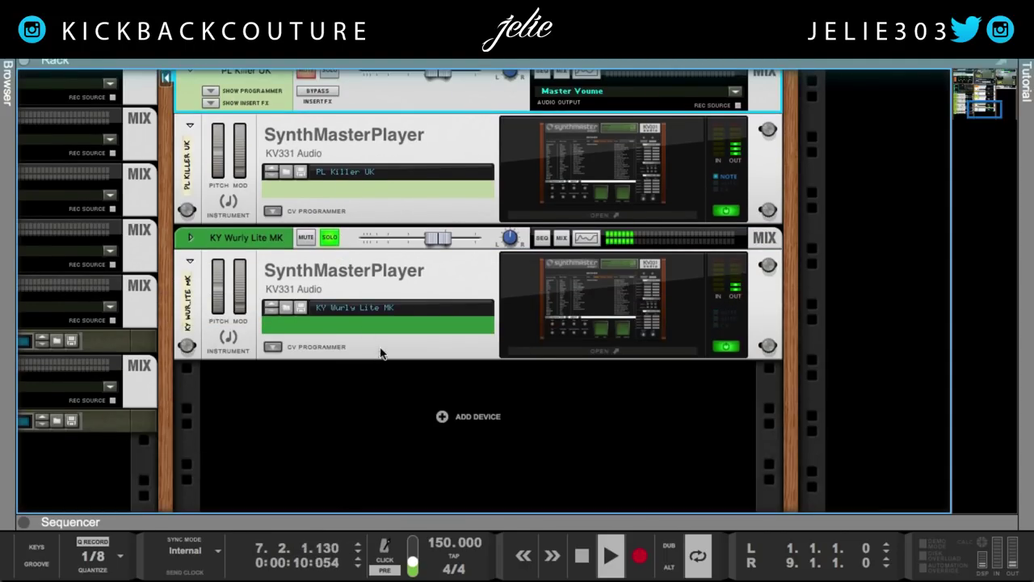
Step: Expand the KY Wurly Lite MK channel, check its insert effects and collapse it again
click(190, 240)
click(212, 270)
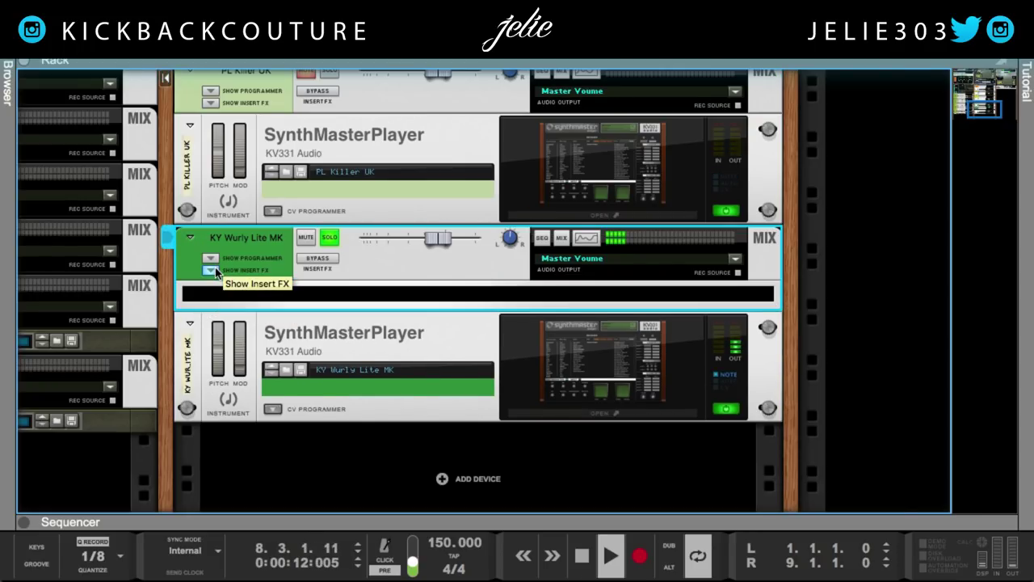
click(212, 270)
click(189, 238)
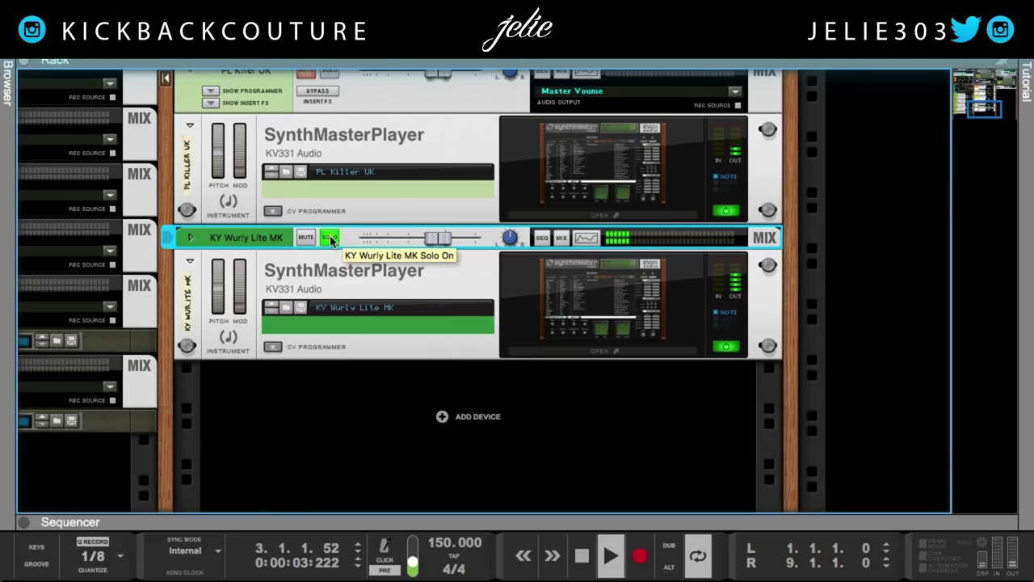
Step: View and close the SynthMaster Player interface of KY Wurly Lite MK, and turn off the channel's solo
click(630, 363)
click(626, 353)
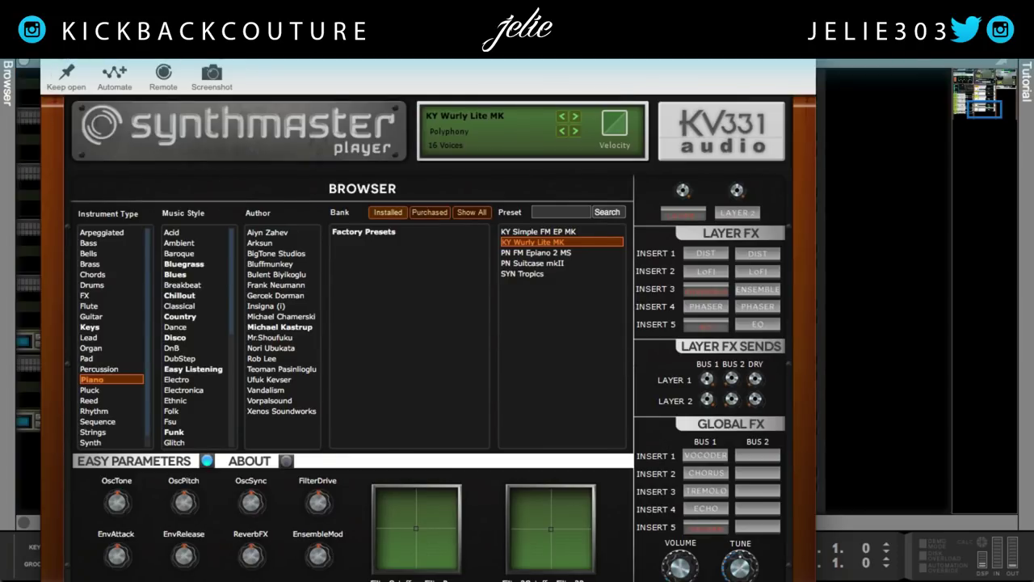
key(Escape)
Step: Solo the 808 channel, inspect the Grain sampler holding the K.C. 808 sample, and hide the channel's insert devices
scroll(358, 339, up, 10)
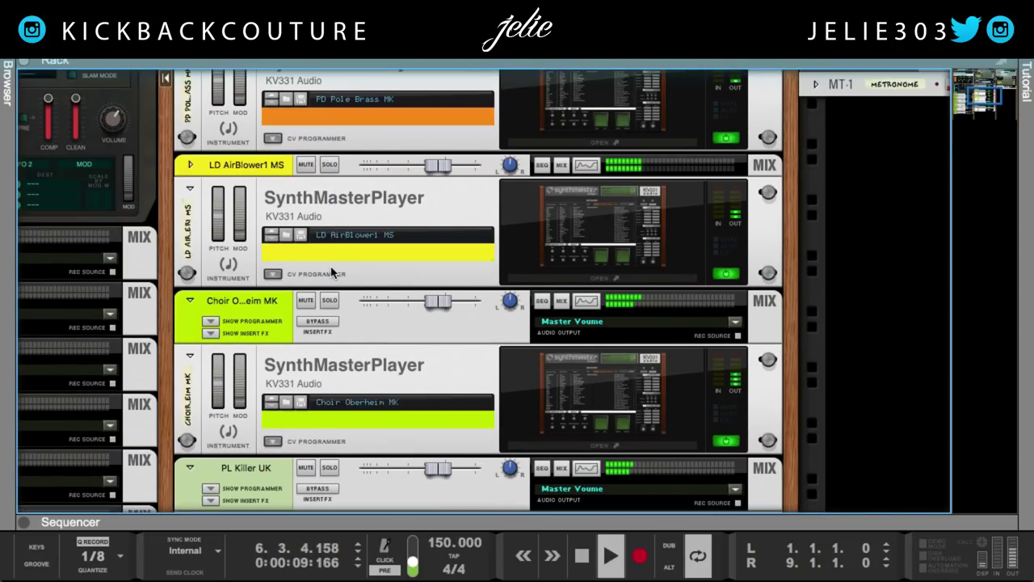
scroll(366, 306, left, 5)
scroll(367, 306, up, 3)
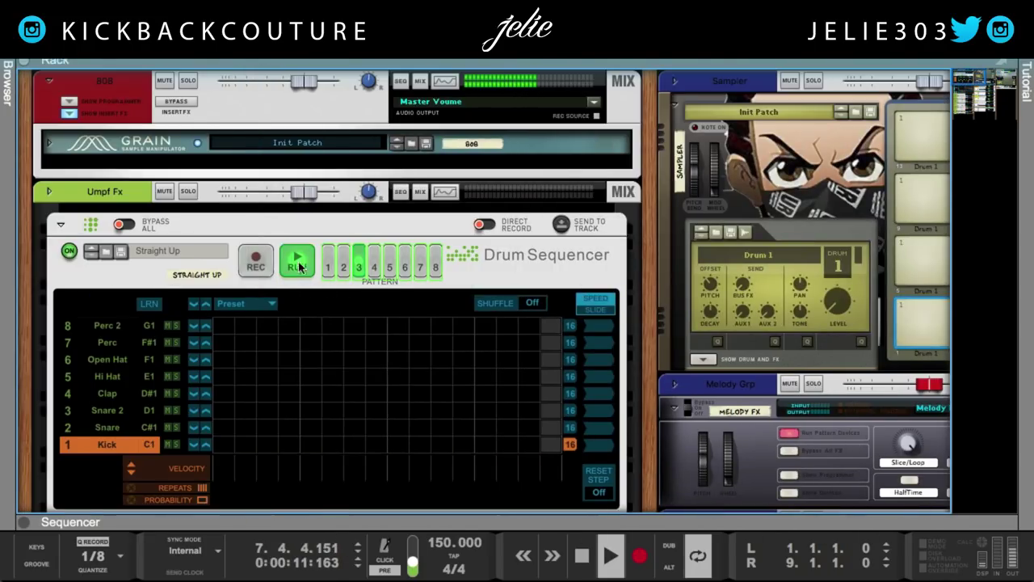
click(196, 100)
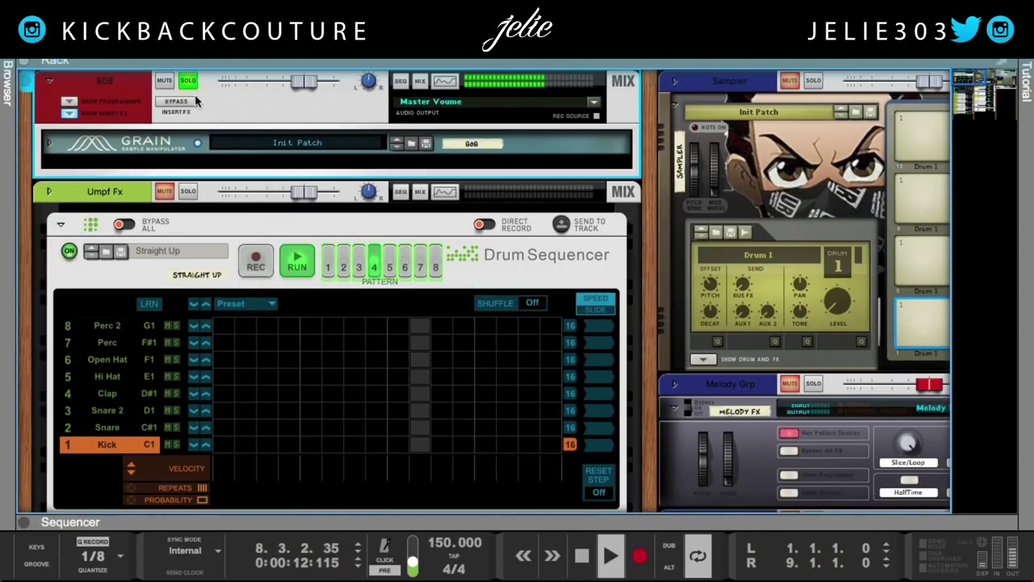
click(50, 144)
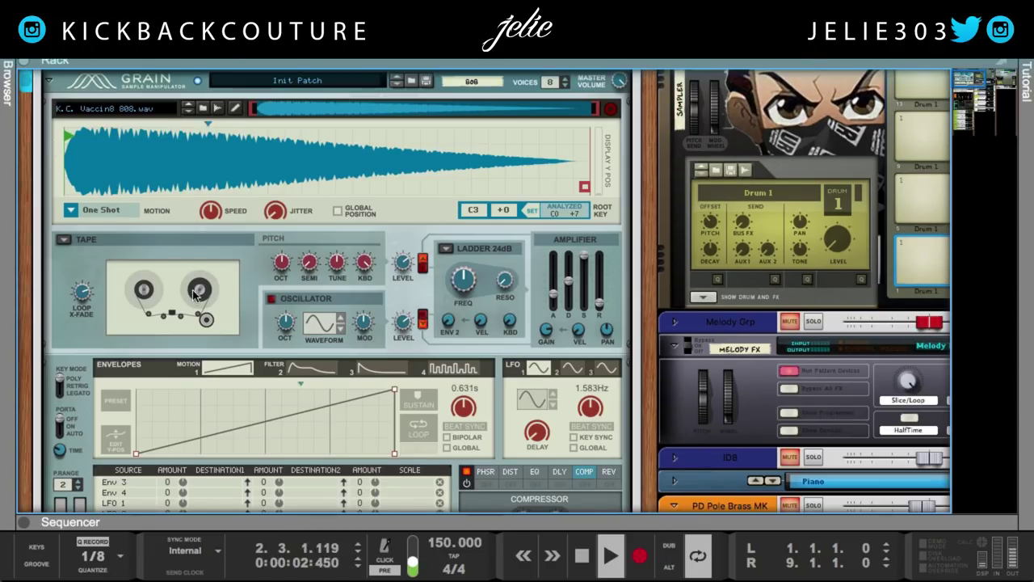
scroll(200, 320, up, 2)
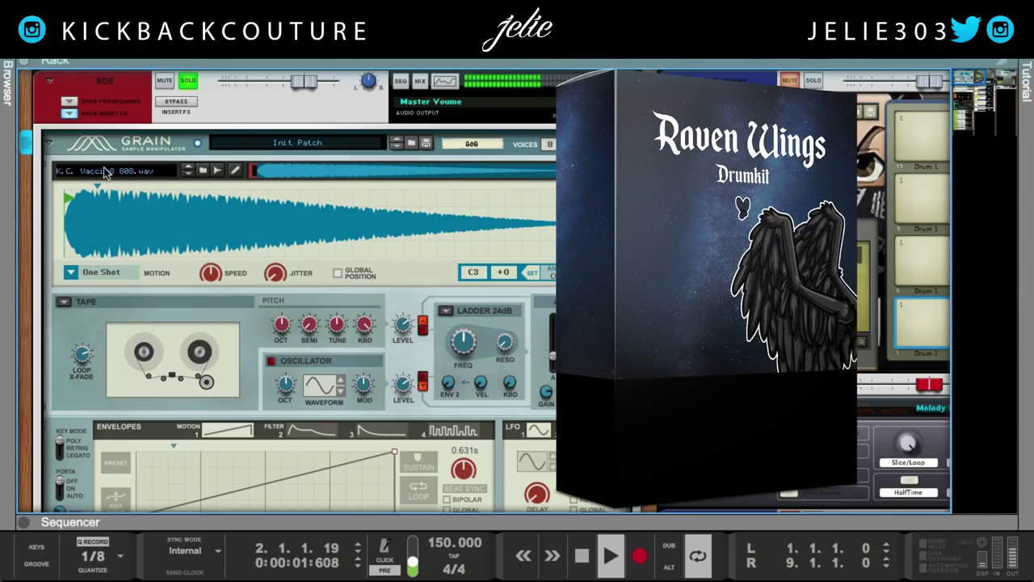
click(69, 114)
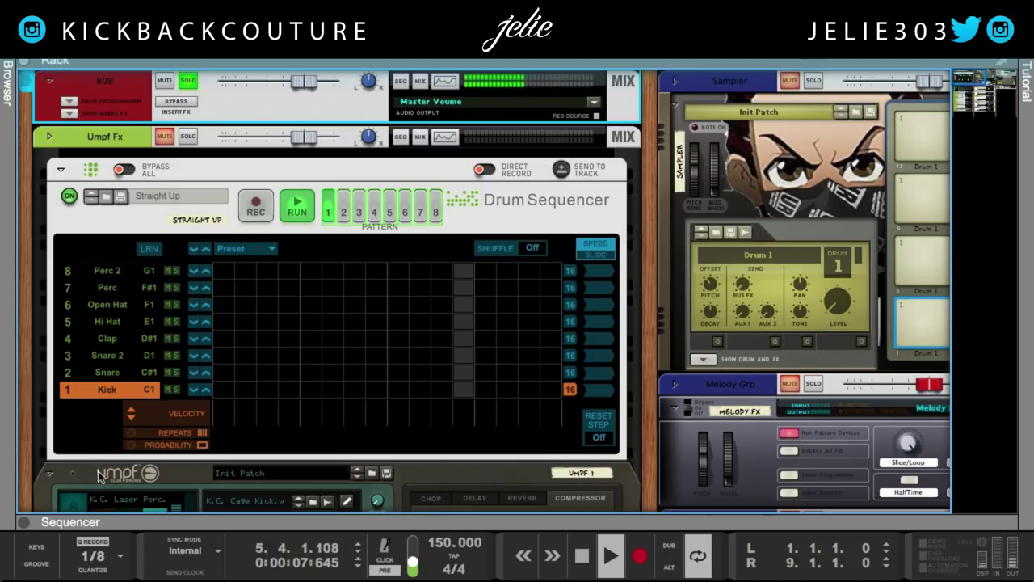
Step: Open the 808 track's clip in the sequencer and view its notes in the note editor
key(F7)
click(452, 283)
scroll(340, 272, up, 1)
double_click(279, 333)
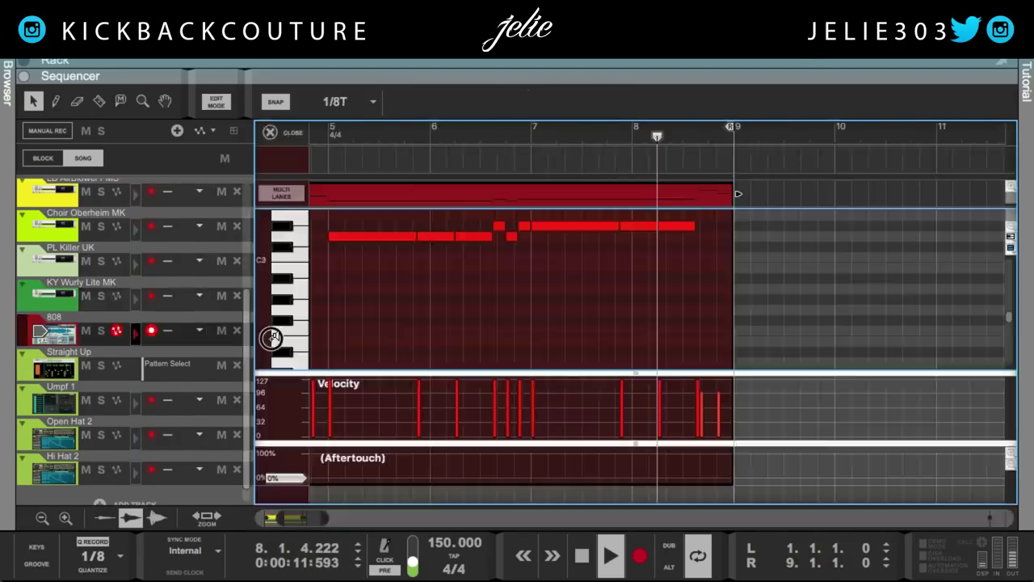
scroll(437, 329, up, 1)
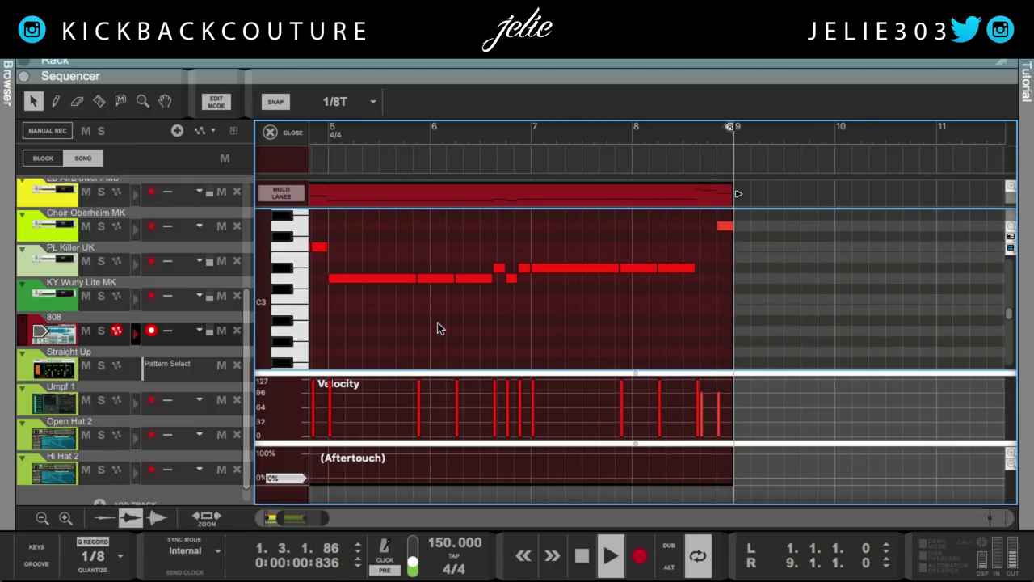
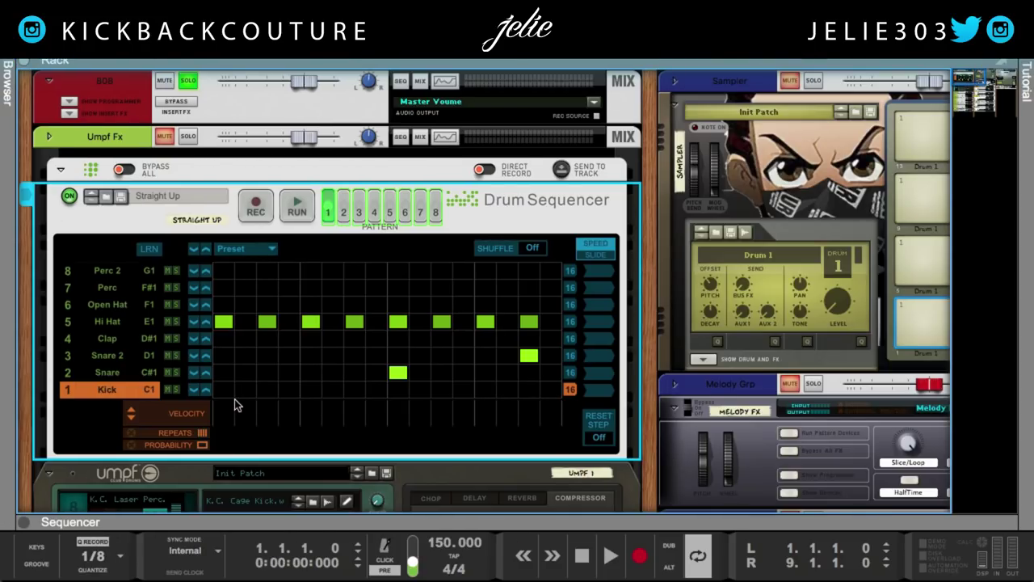
Step: Unsolo the 808, play the full beat and inspect the K.C. Accept Hi Hat sound in the Umpf drum device
click(185, 80)
key(space)
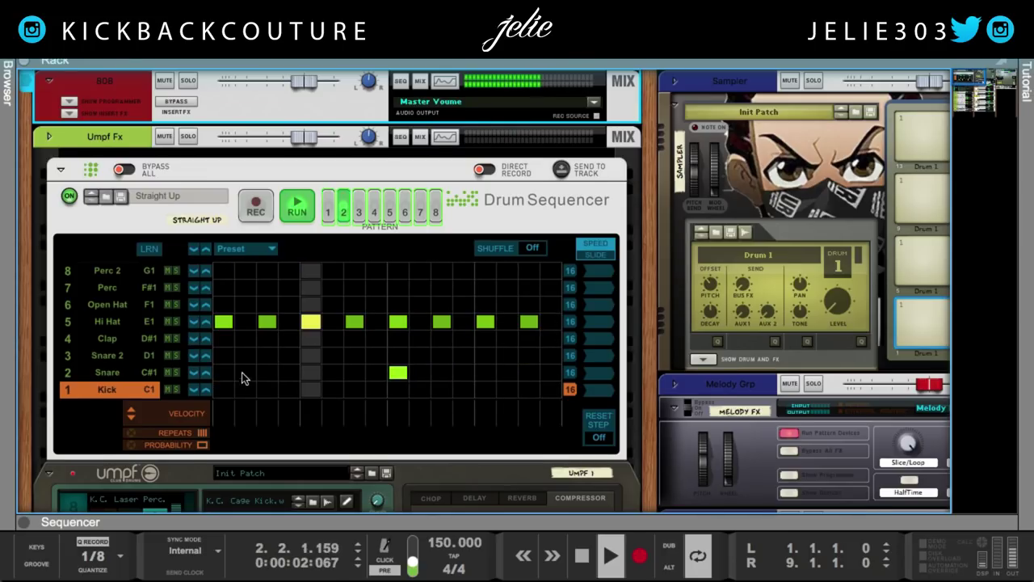
scroll(242, 375, down, 5)
scroll(239, 382, down, 4)
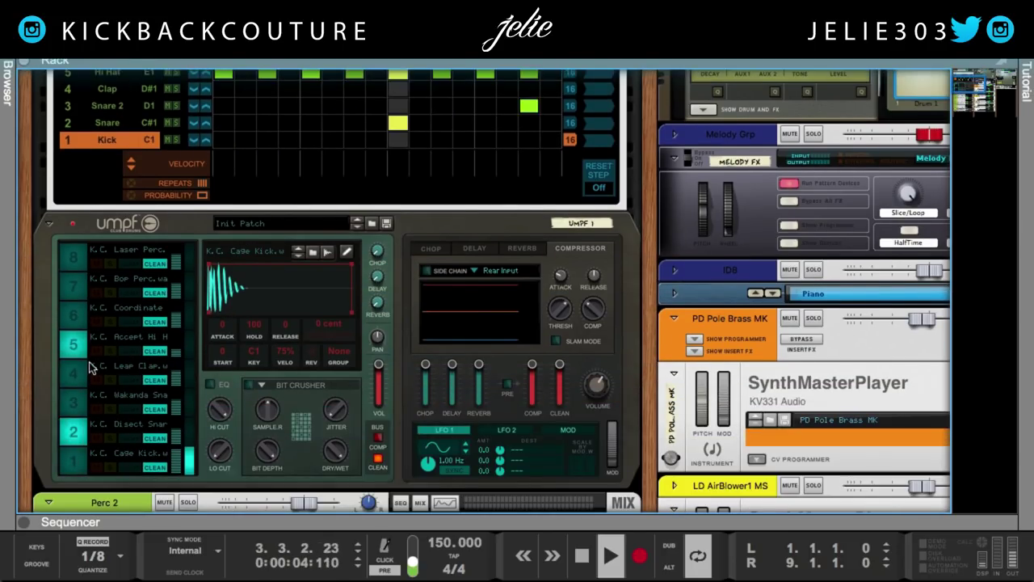
click(436, 359)
mouse_move(378, 392)
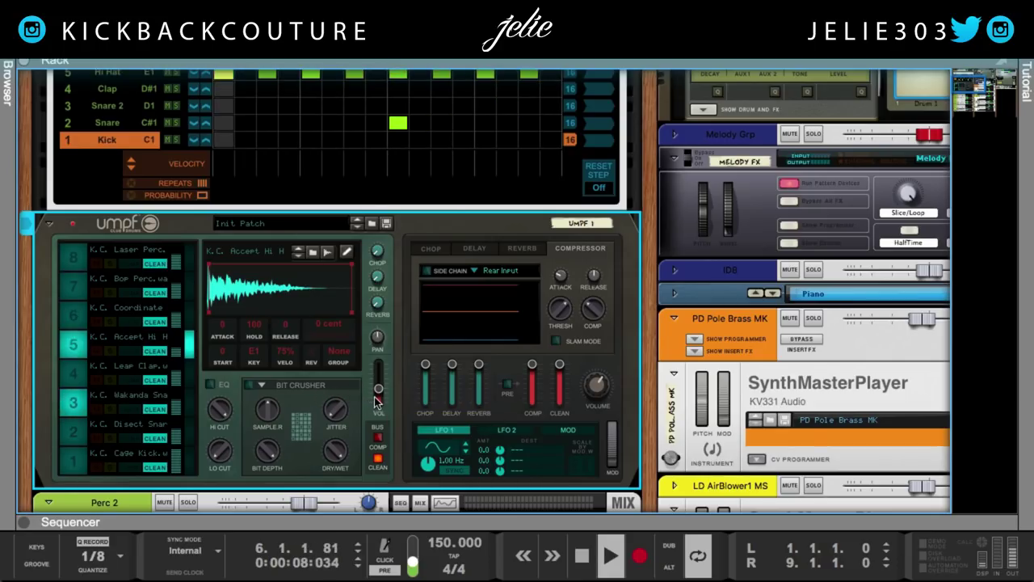
key(space)
Step: Show the Hi Hat channel's insert effects and add the HalfTime effect to them
scroll(377, 393, down, 15)
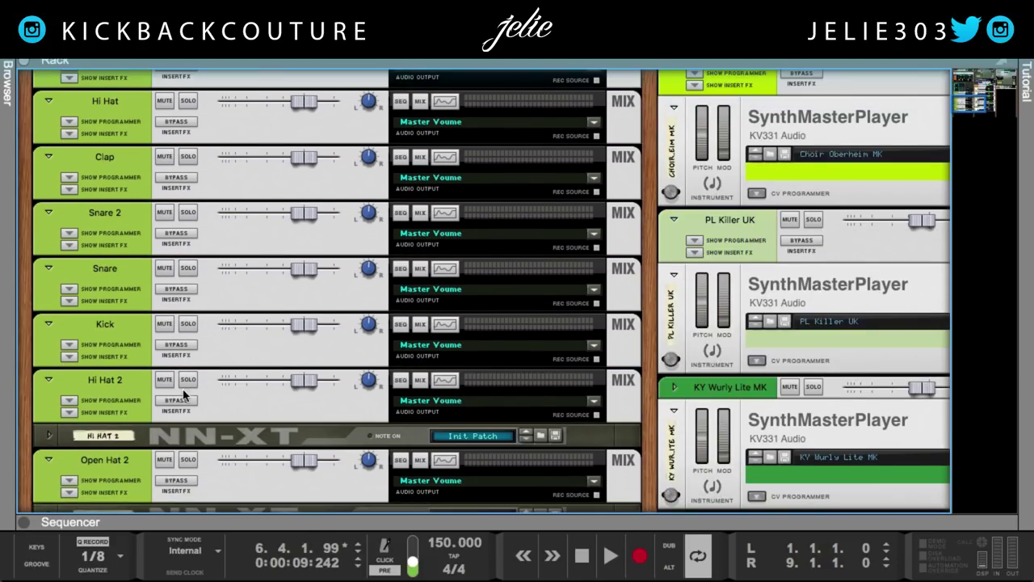
scroll(95, 285, up, 3)
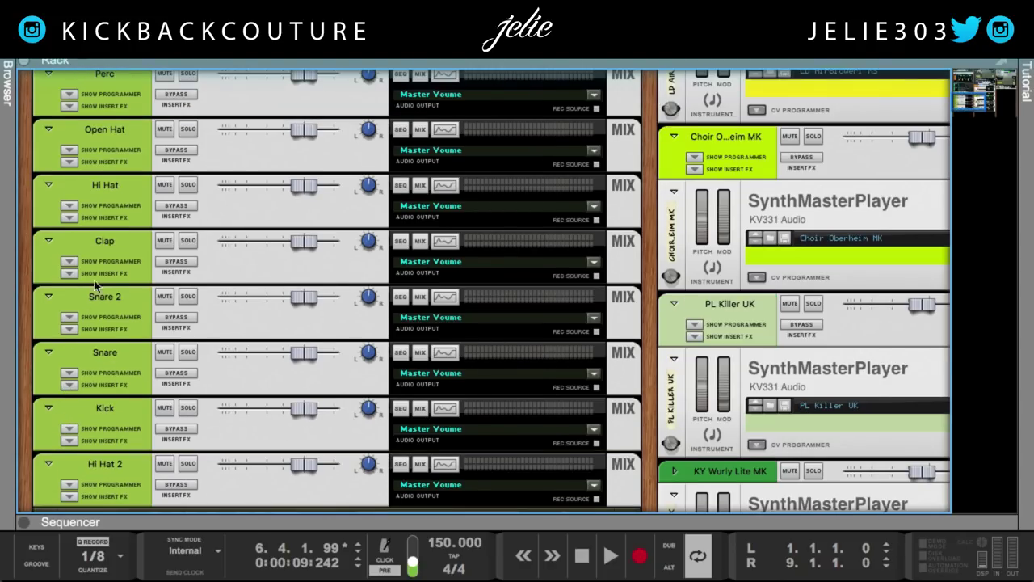
click(71, 218)
right_click(132, 239)
mouse_move(170, 226)
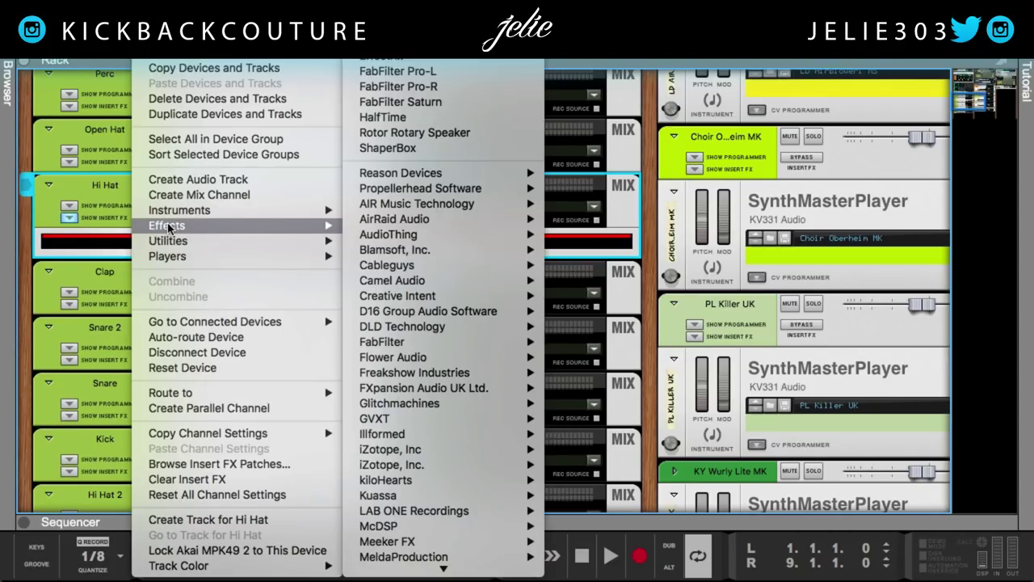
click(433, 123)
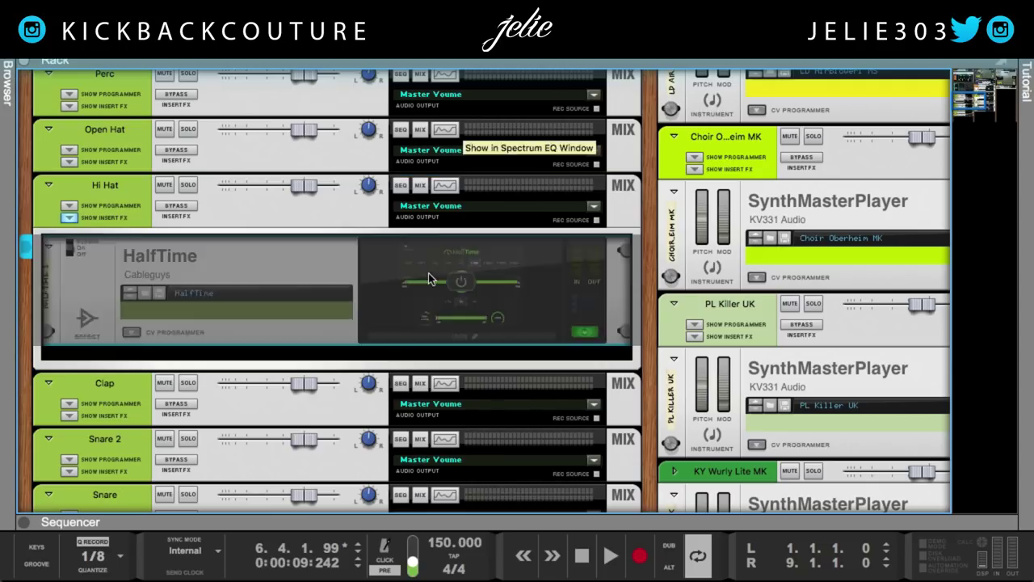
Step: View the HalfTime interface on the Hi Hat channel, close it and hide the insert effects
click(522, 342)
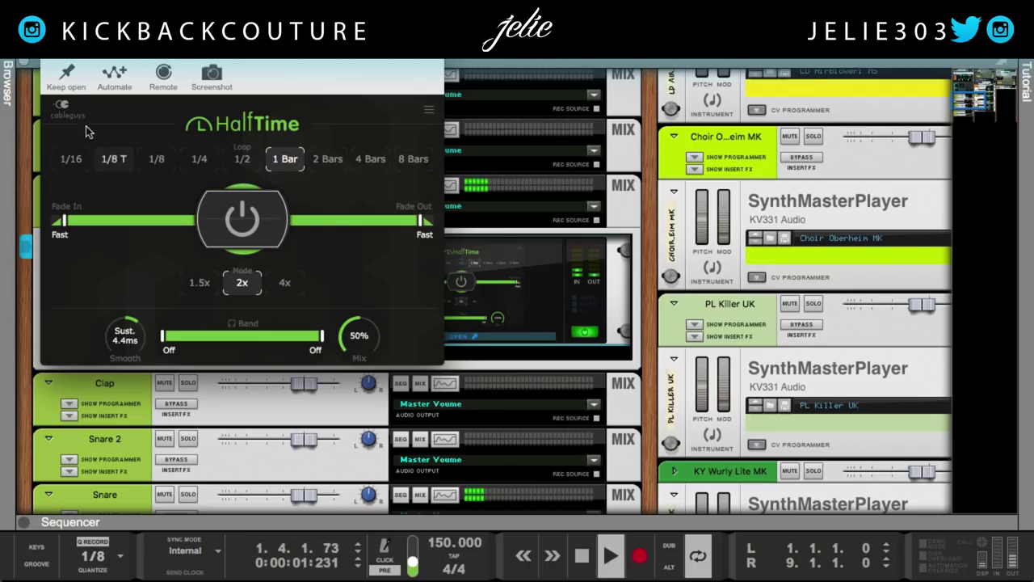
click(148, 279)
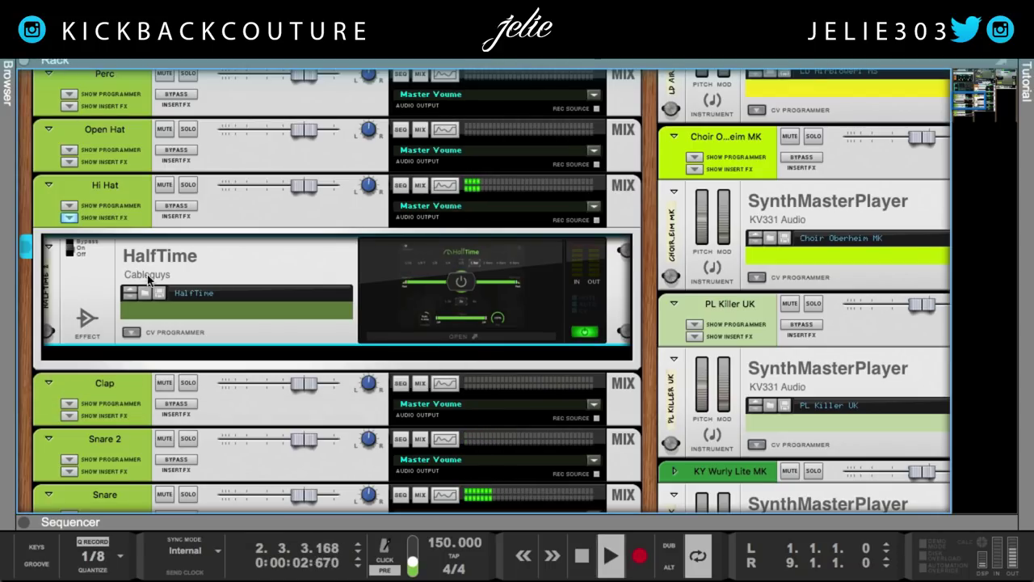
click(70, 219)
scroll(72, 217, up, 10)
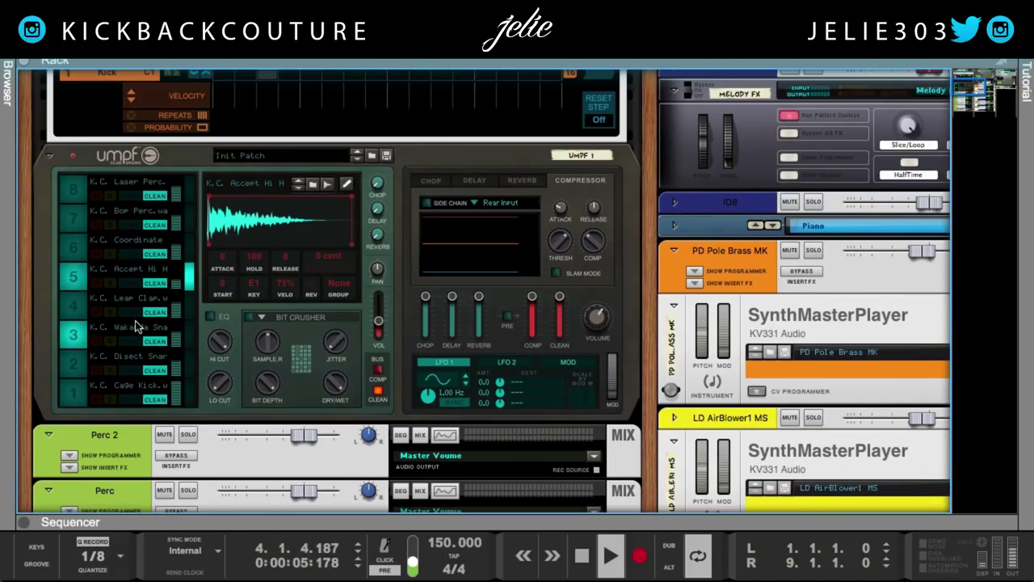
Step: Stop playback, select drum 5 in Umpf and browse the Hi Hats folder of the [KC] Raven Wings Drumkit
key(space)
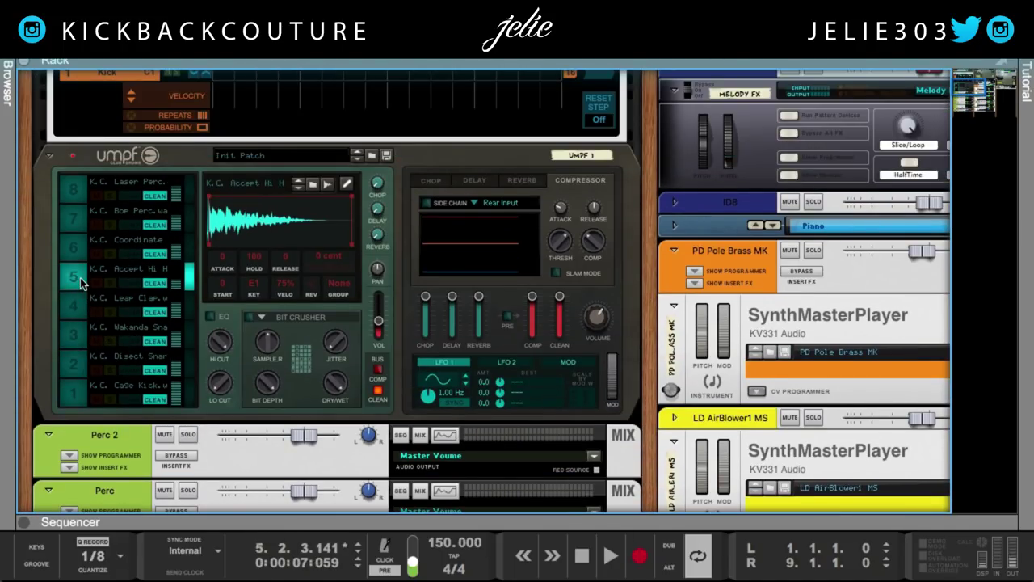
click(79, 277)
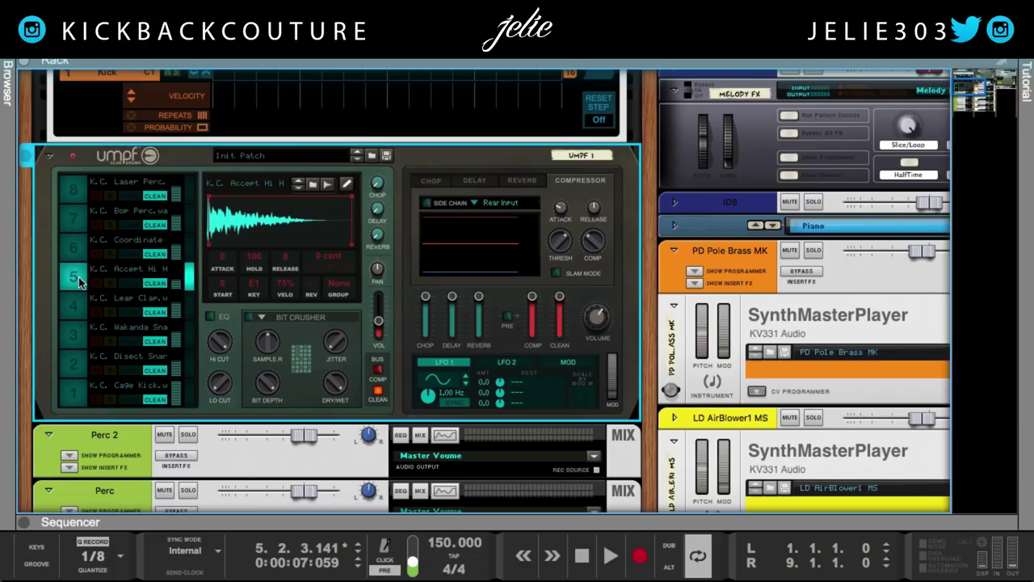
key(F3)
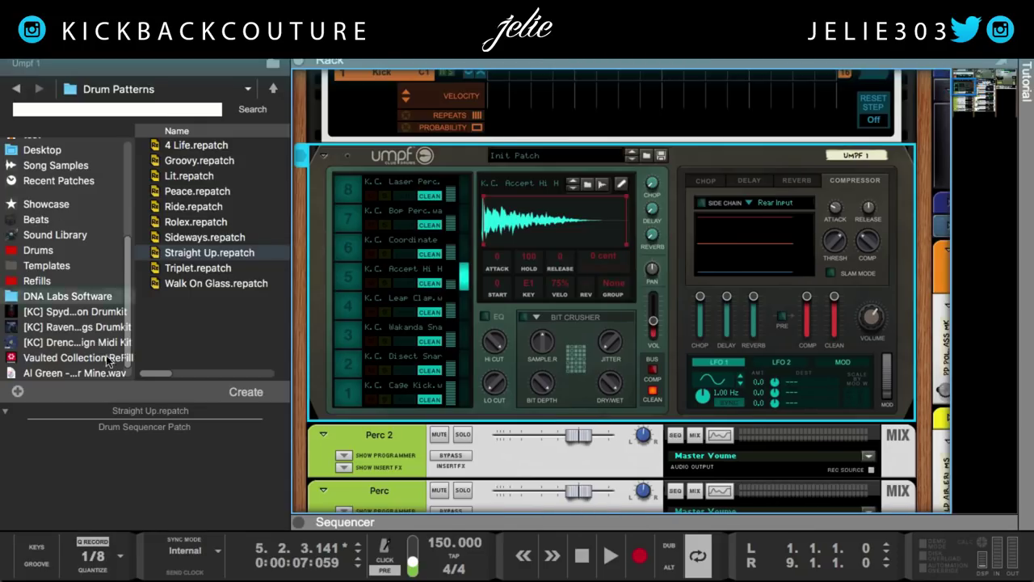
double_click(73, 327)
click(189, 206)
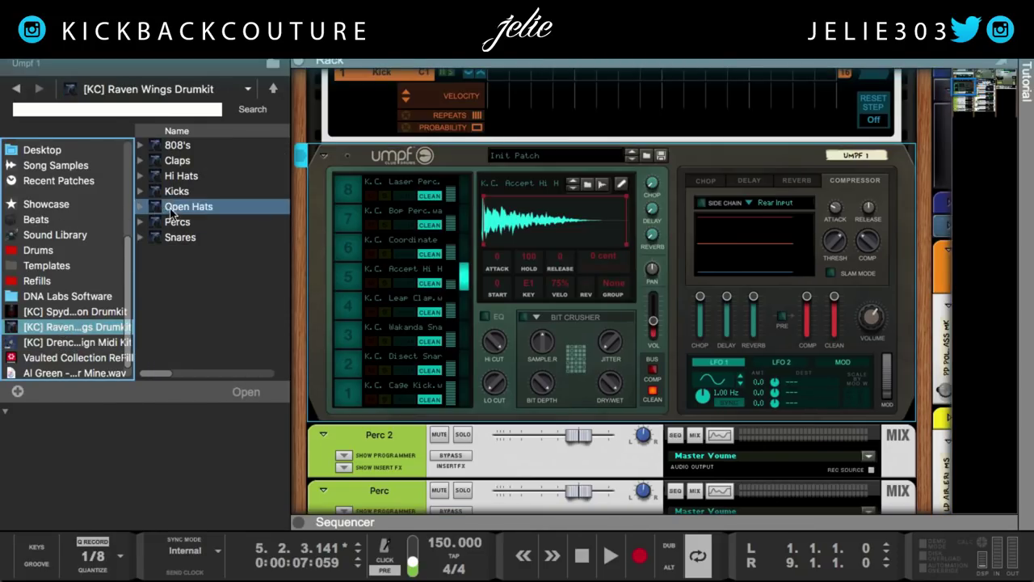
click(201, 179)
double_click(200, 179)
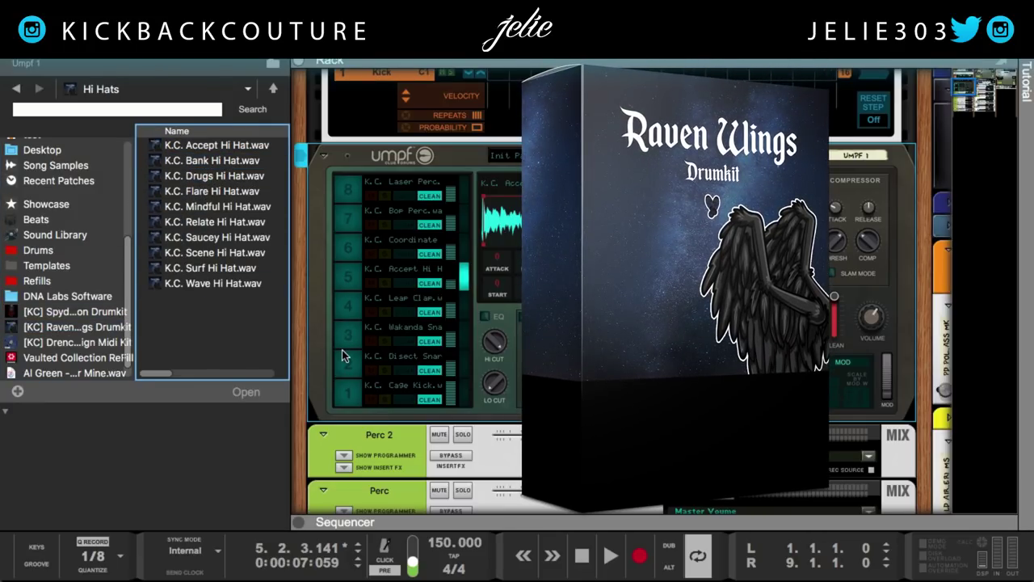
Step: Select the K.C. Disect Snare drum in Umpf to view its sample, and hide the file browser
click(342, 364)
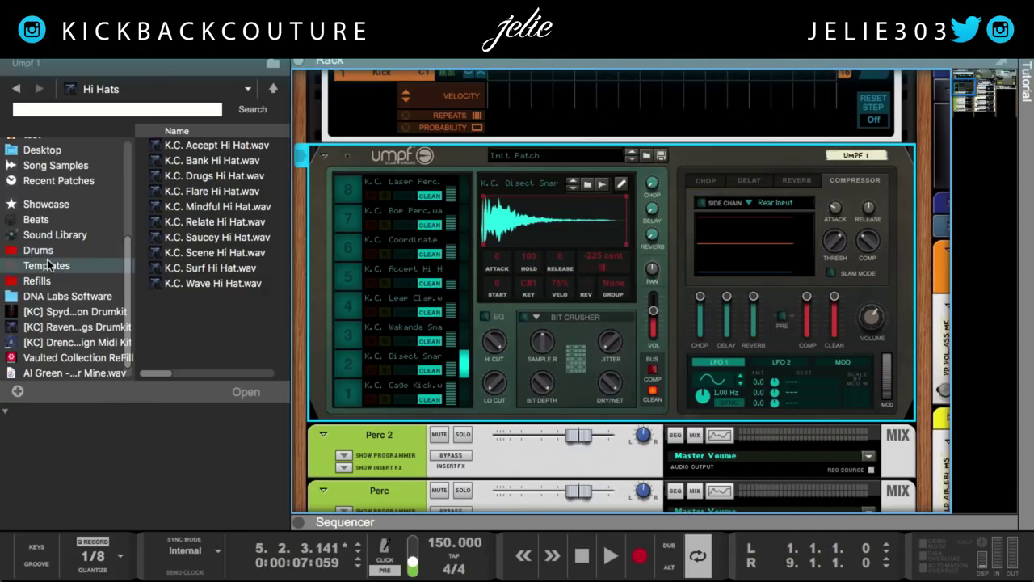
key(F3)
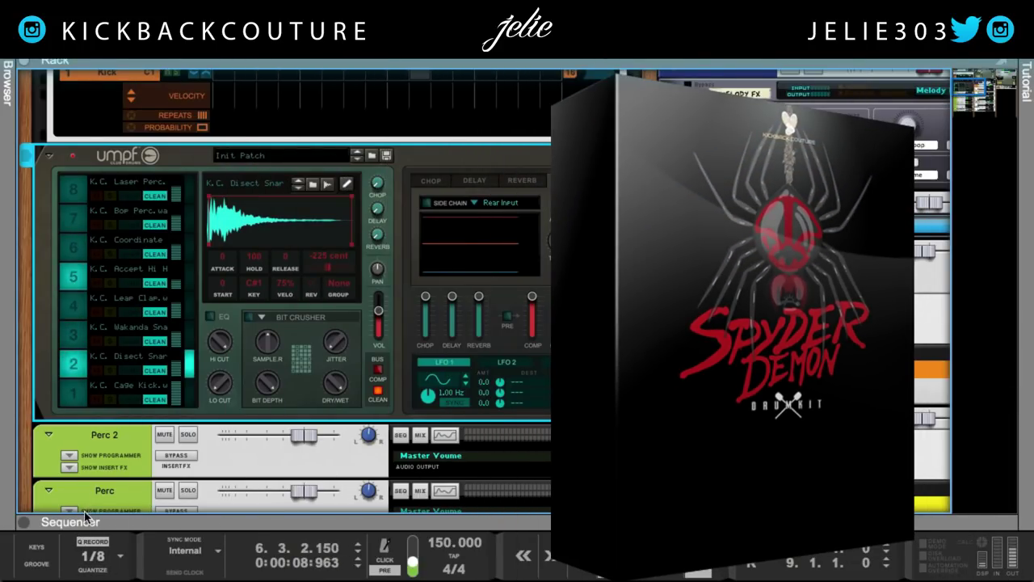
scroll(126, 466, up, 5)
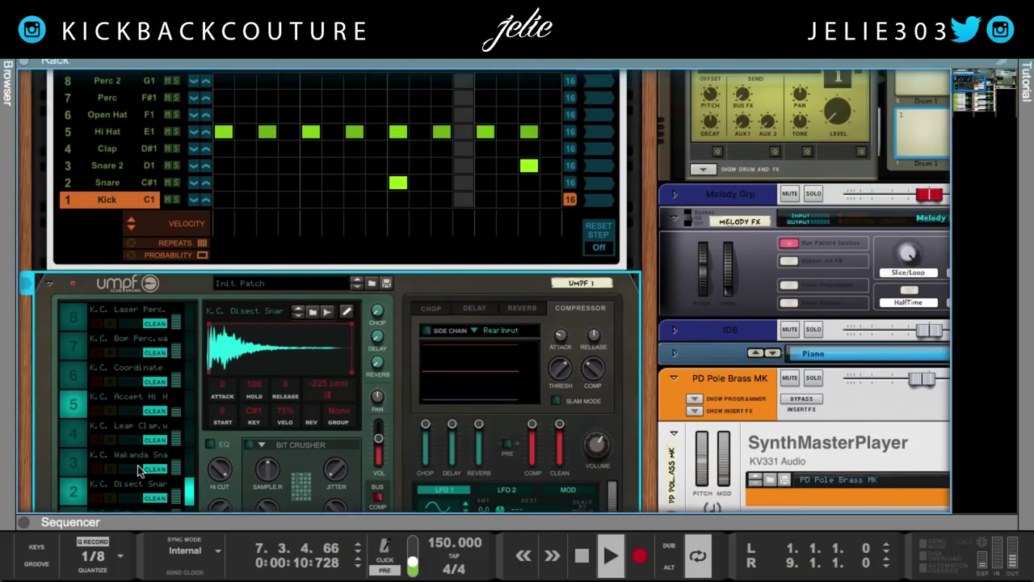
Step: Place a kick on step 1 of pattern 1 in the Drum Sequencer and play the pattern back
scroll(137, 471, up, 3)
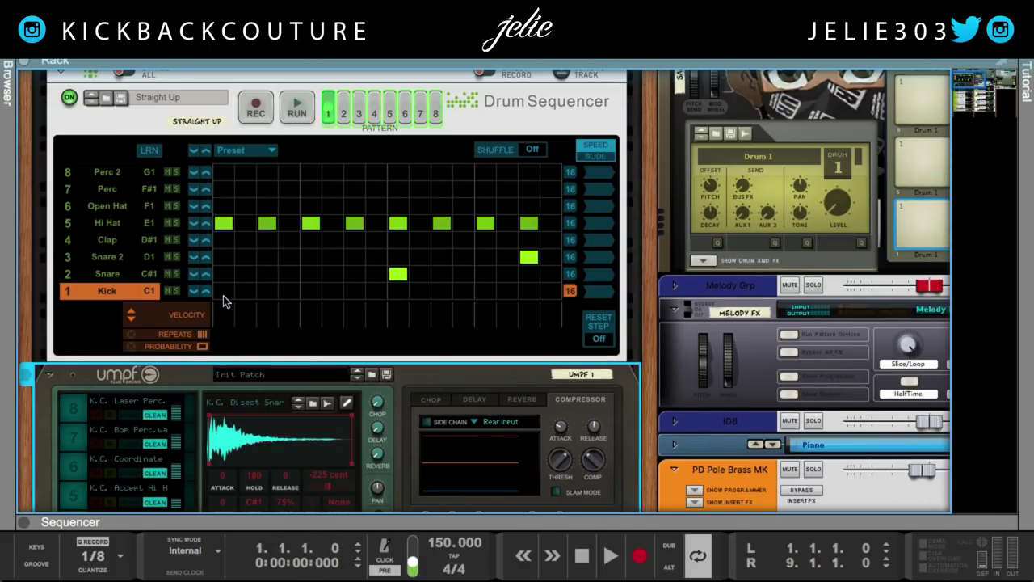
click(224, 292)
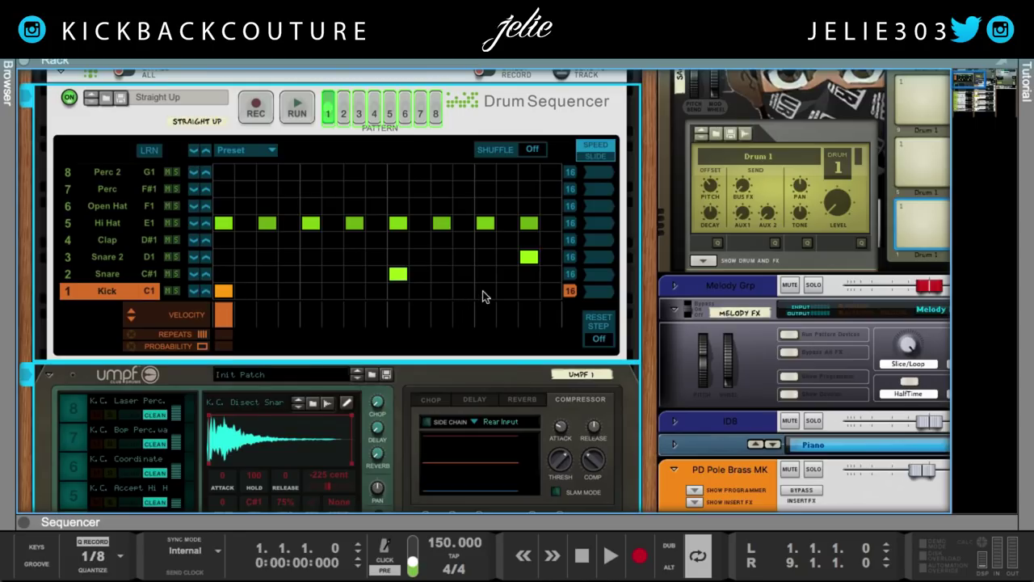
key(space)
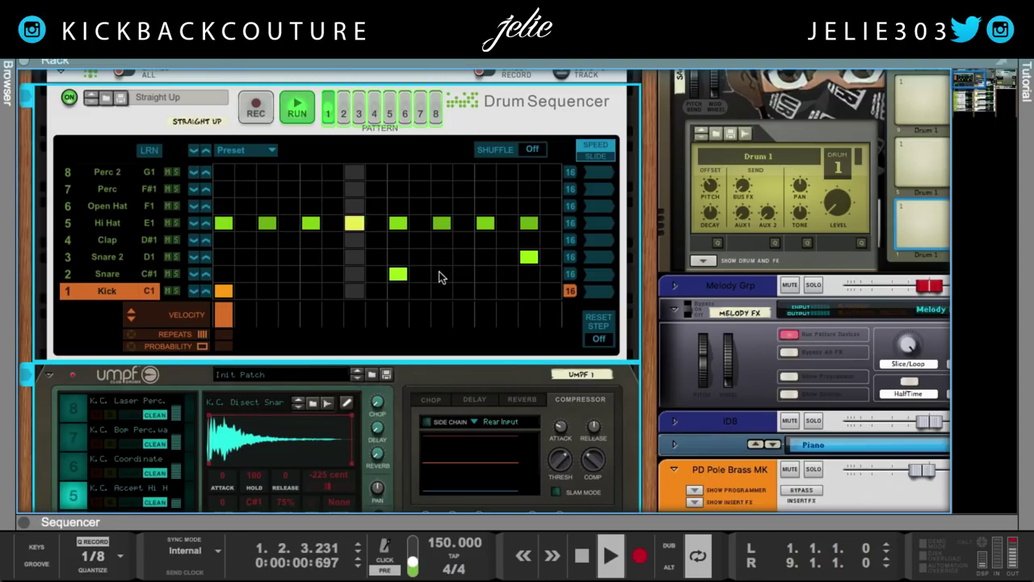
key(space)
key(space)
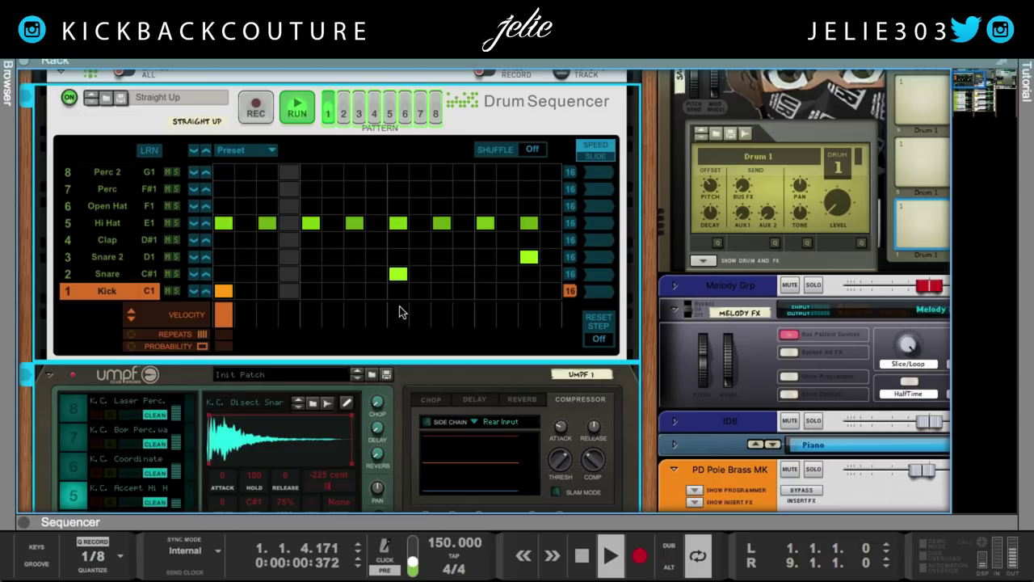
Step: Try out kick positions during playback, leaving kicks on steps 7 and 13 of pattern 1 and step 13 of pattern 2
key(space)
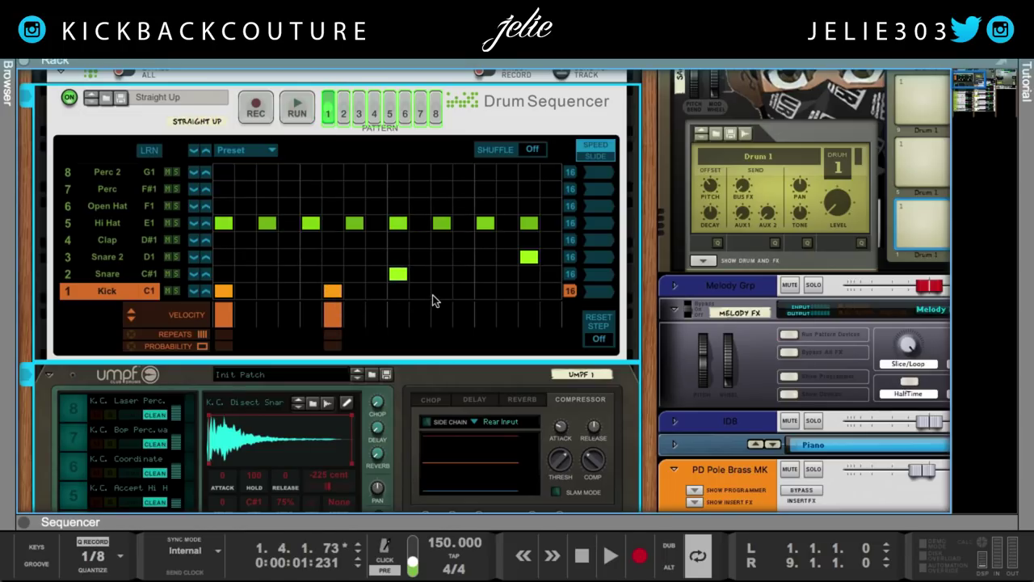
key(space)
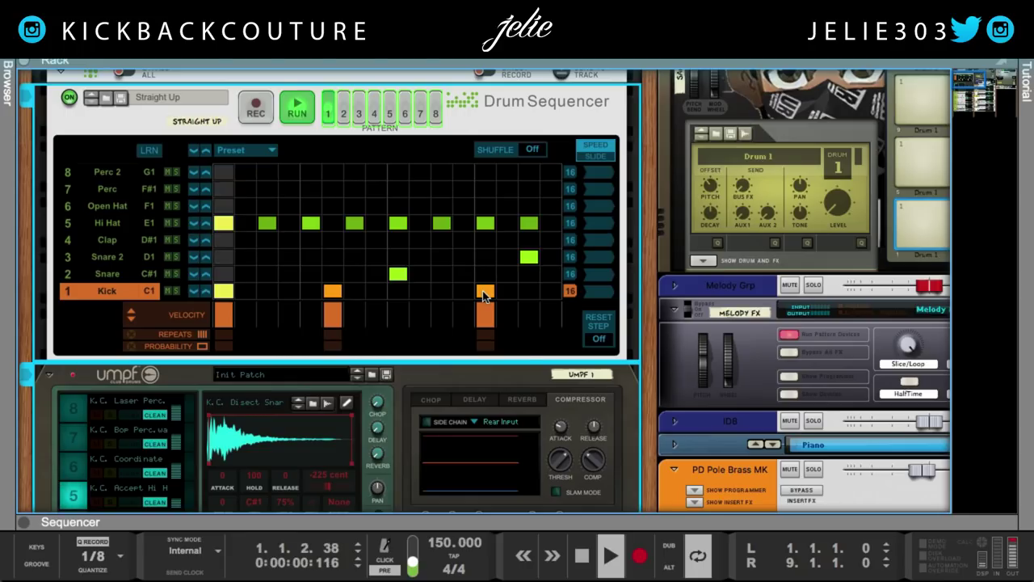
key(space)
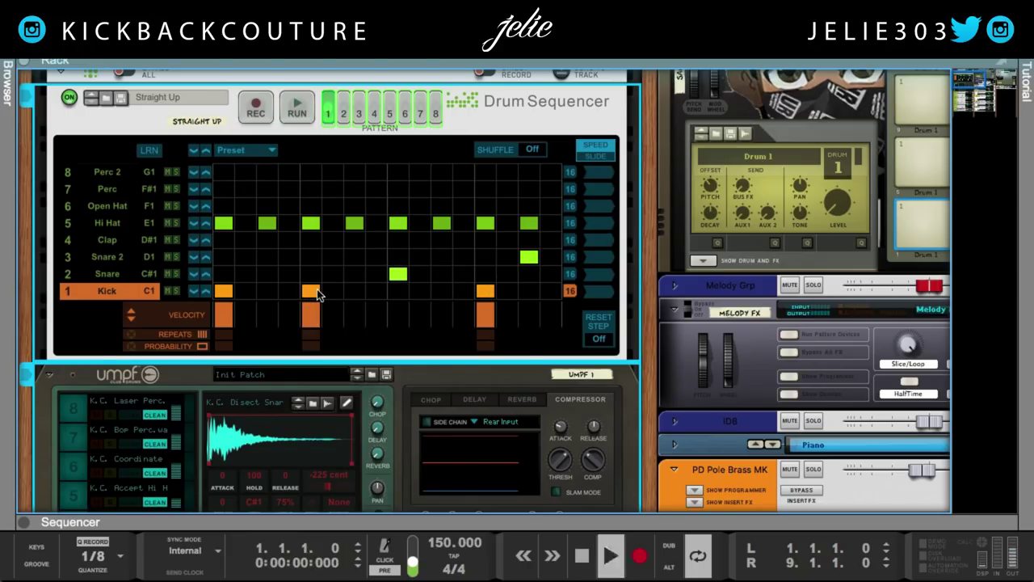
key(space)
click(311, 291)
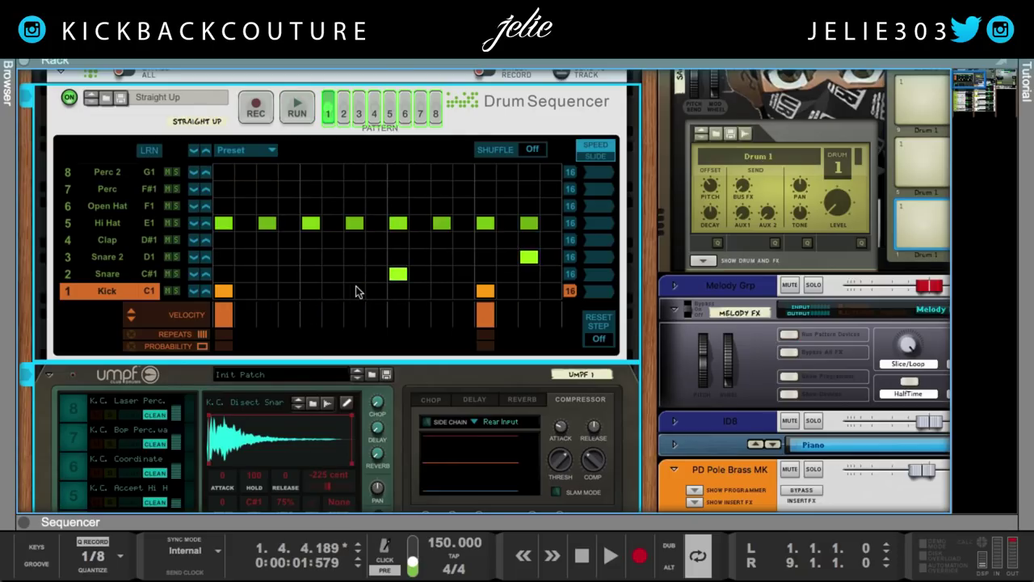
key(space)
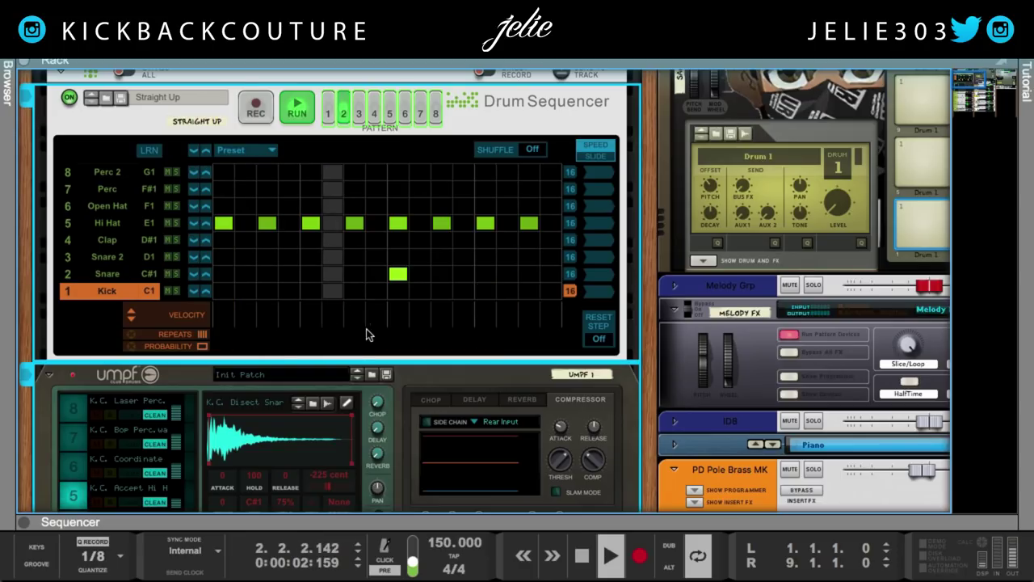
key(space)
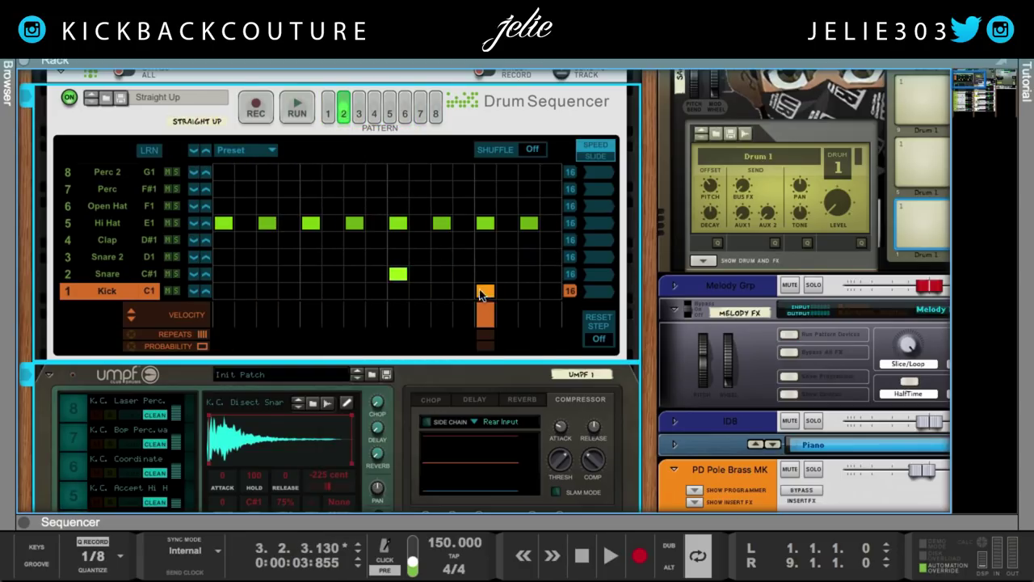
Step: Copy the kick row of pattern 1 into pattern 3 with the Copy/Paste function
click(327, 110)
click(259, 150)
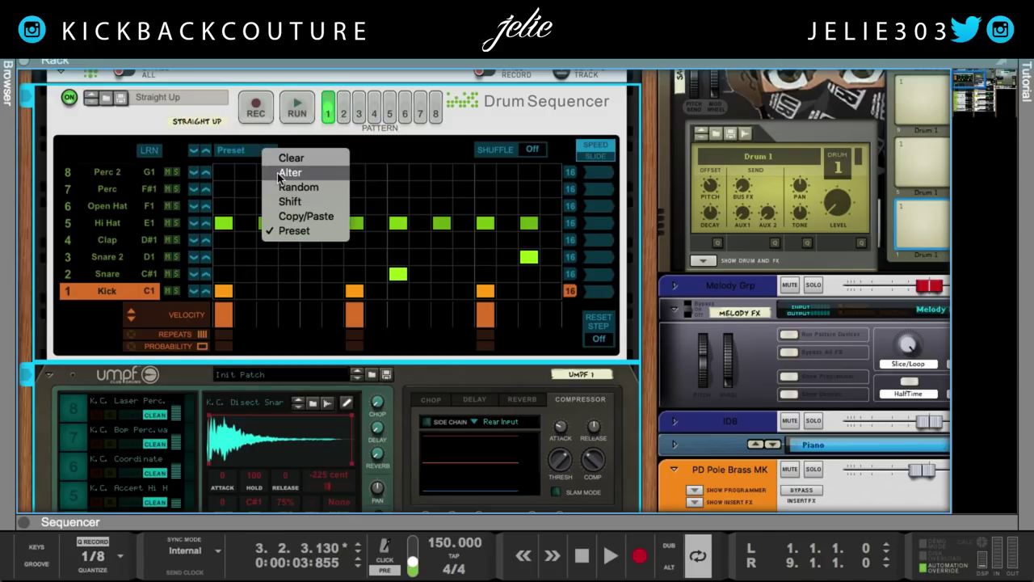
click(301, 216)
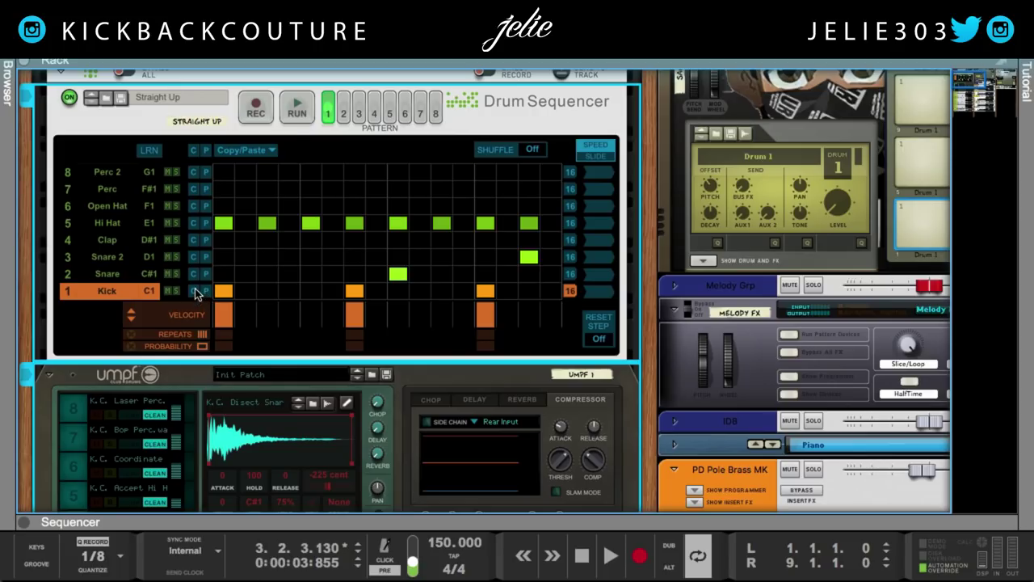
click(359, 116)
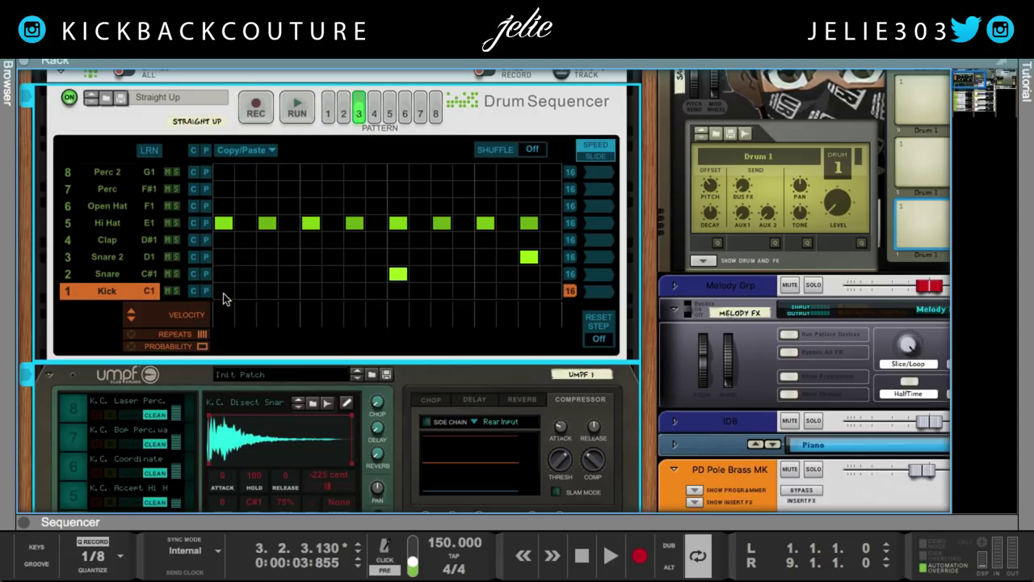
click(207, 292)
Step: Place kicks on steps 11 and 13 of pattern 4 and play the beat from the start
click(374, 115)
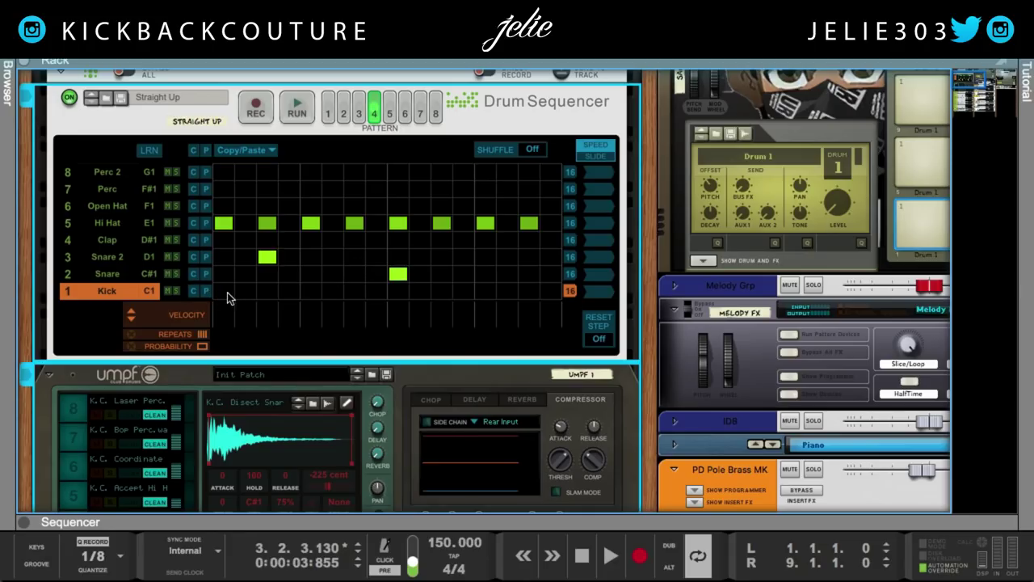
key(space)
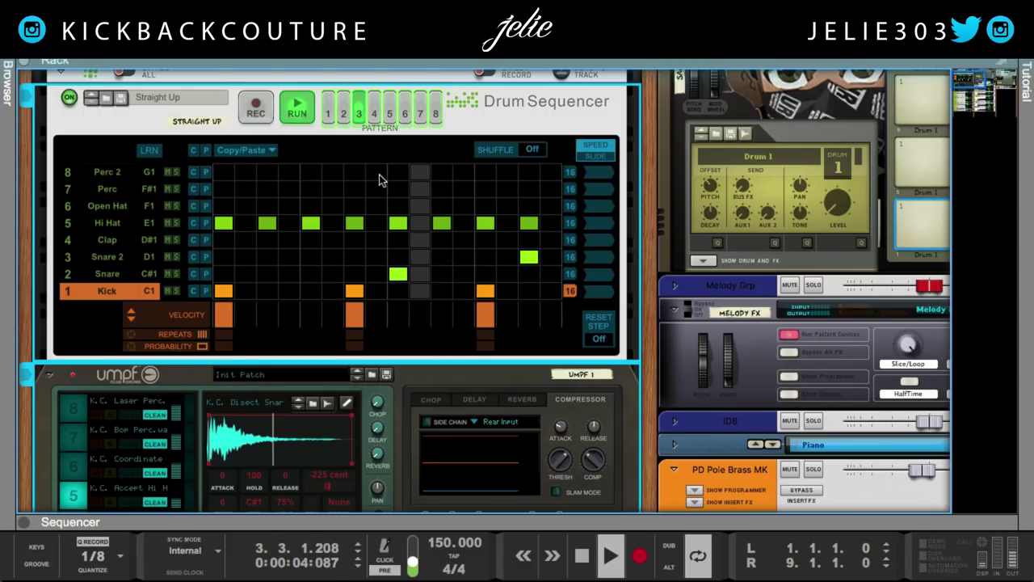
key(space)
click(223, 291)
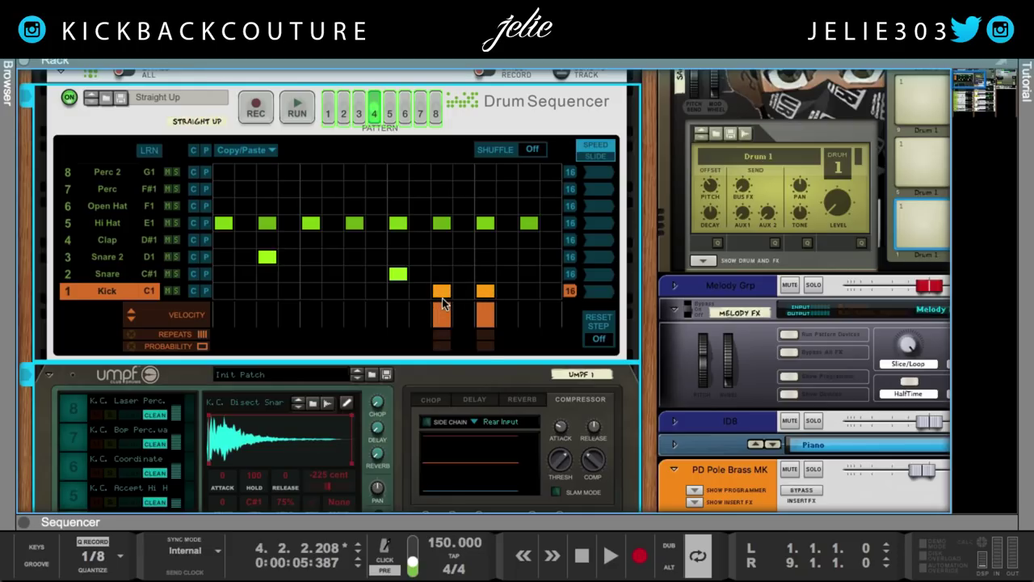
key(Home)
key(space)
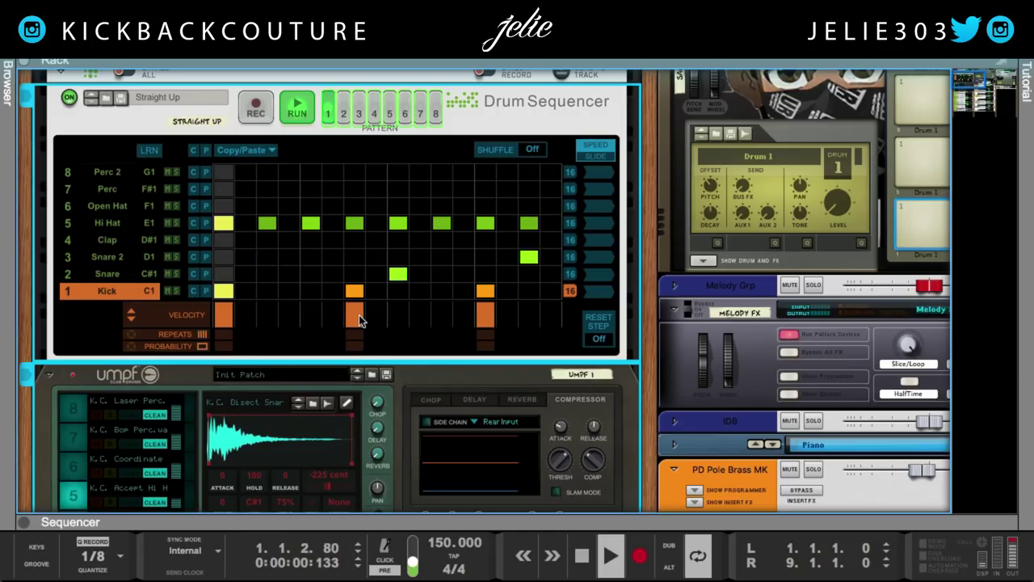
key(space)
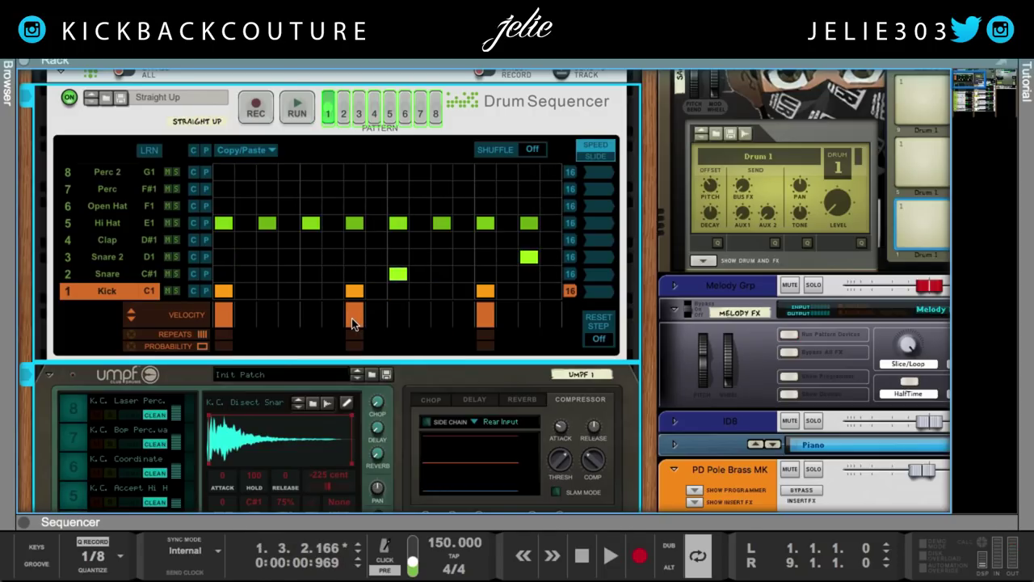
Step: Select drum 6, the K.C. Coordinate sample, in Umpf and lower its volume
scroll(349, 332, up, 3)
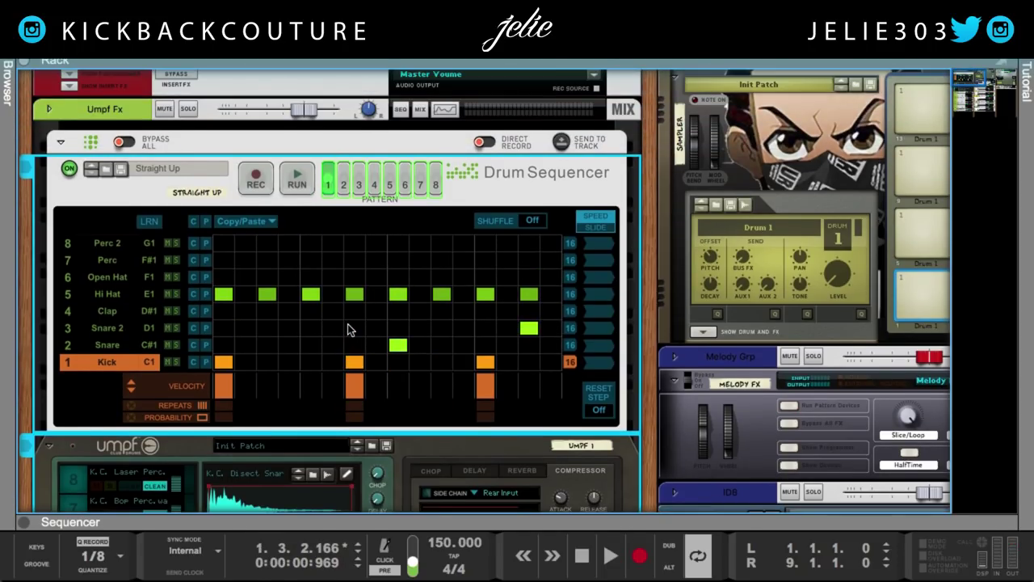
scroll(153, 388, down, 15)
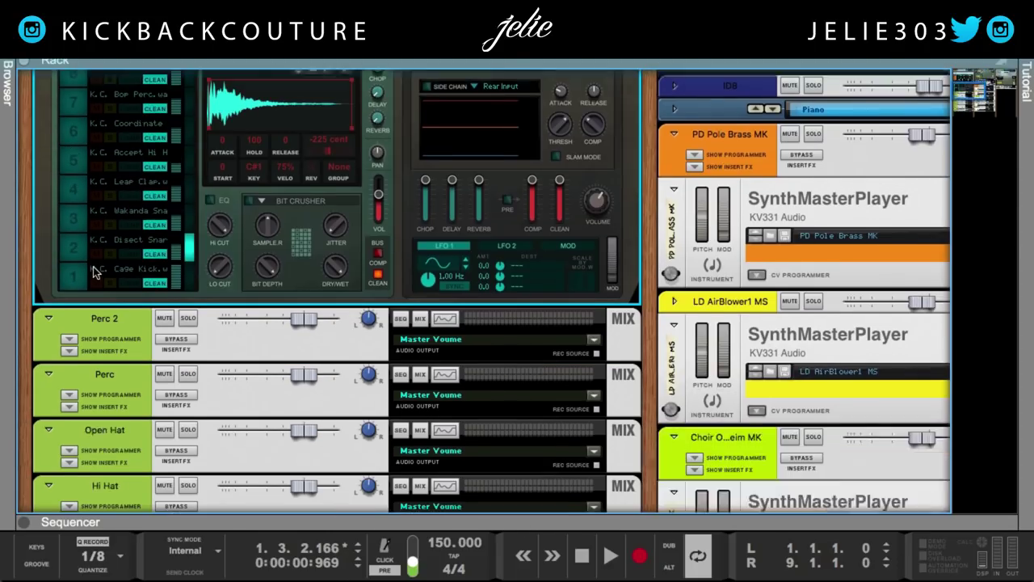
scroll(156, 450, up, 12)
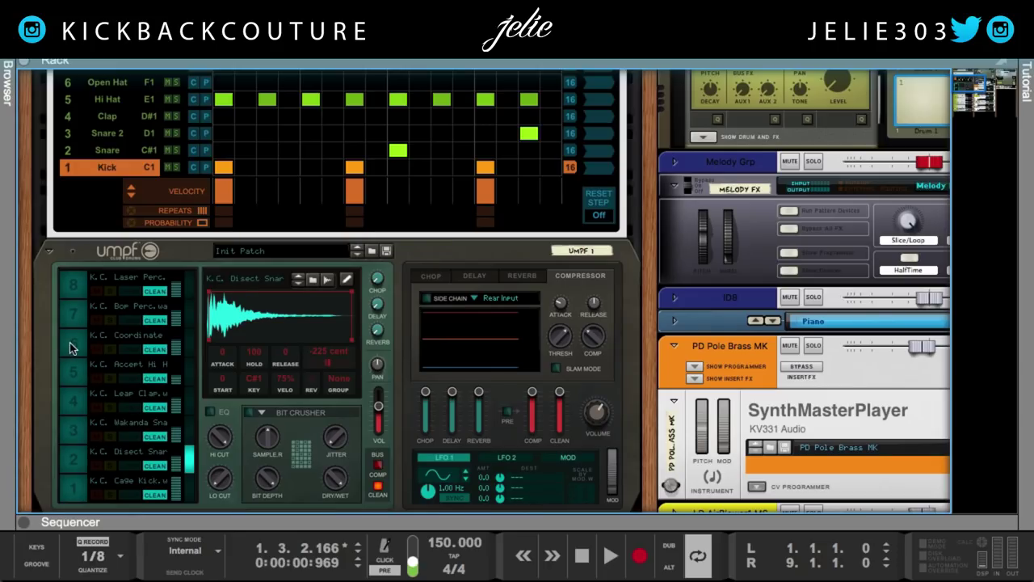
click(70, 344)
drag(379, 407, 381, 415)
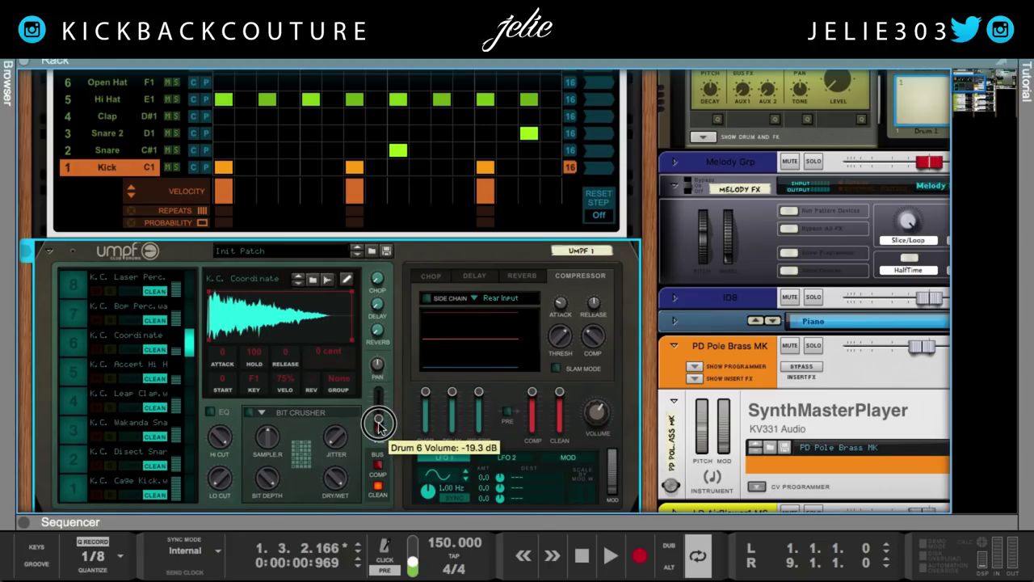
Step: Place an open hat on step 13 in each of patterns 1 to 4
scroll(380, 409, up, 3)
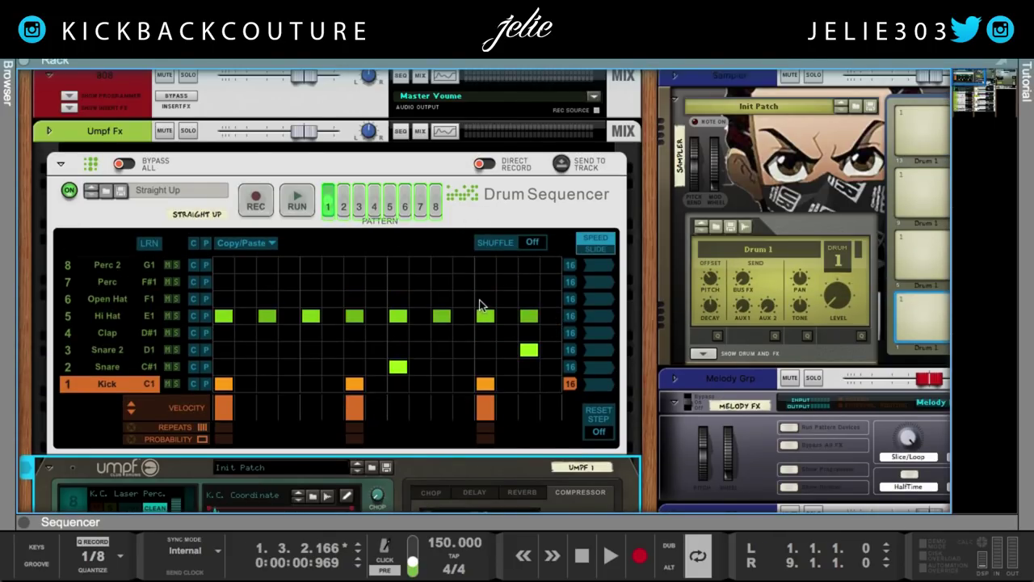
click(482, 299)
click(344, 208)
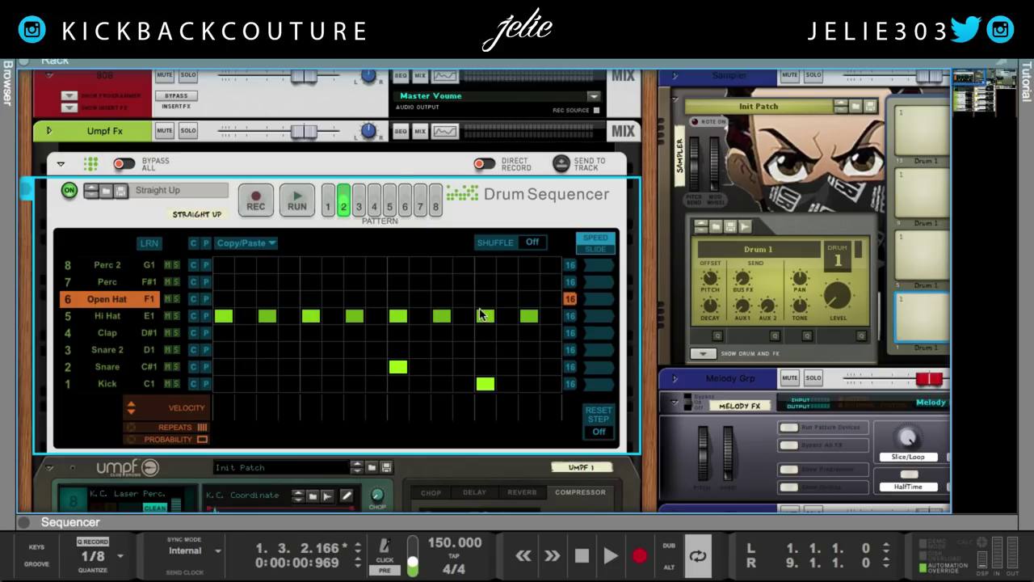
click(359, 207)
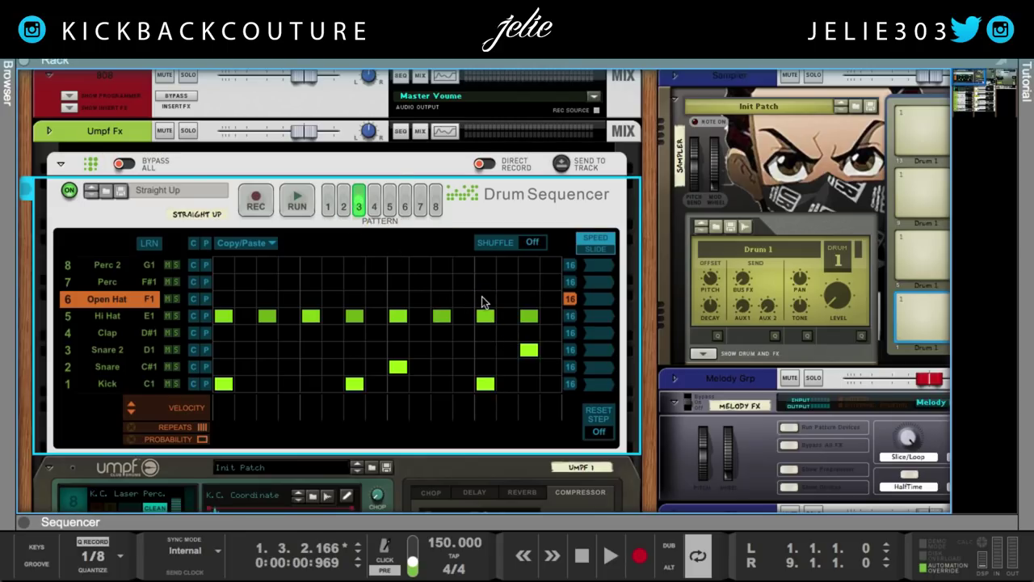
click(371, 208)
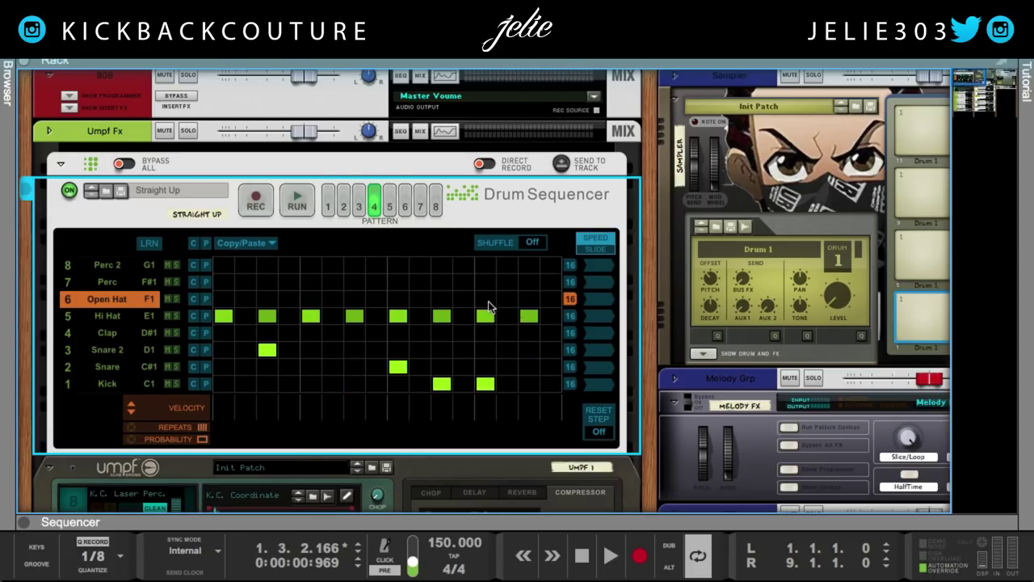
Step: View the Open Hat 2 NN-XT at the end of the rack and return to the Drum Sequencer
scroll(267, 368, down, 10)
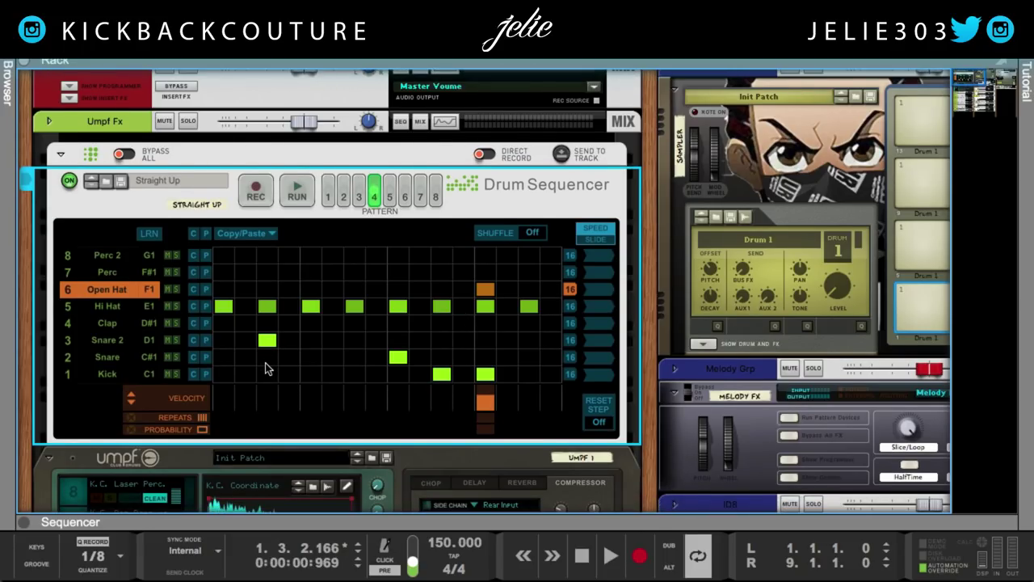
scroll(271, 372, down, 3)
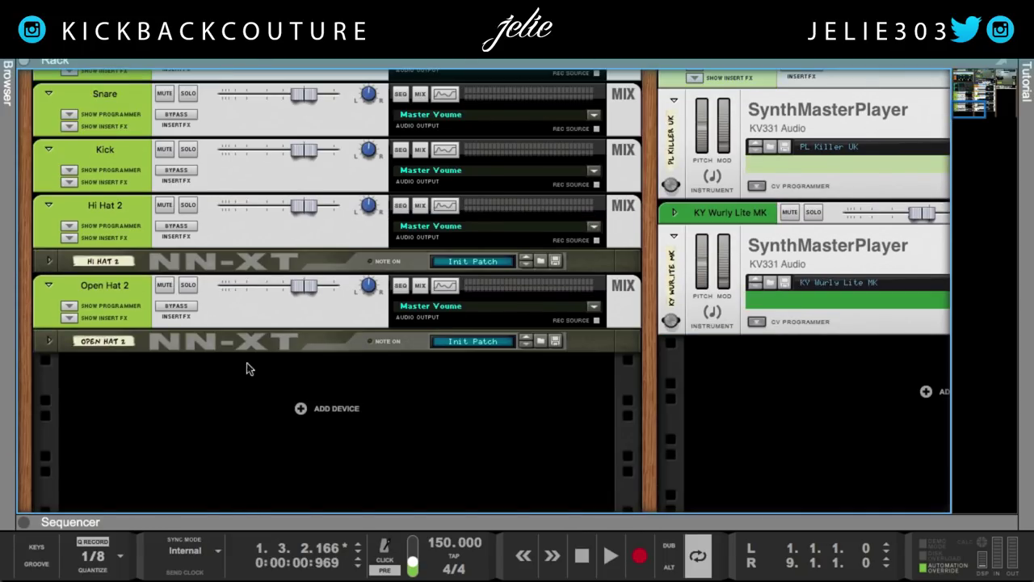
click(170, 343)
scroll(183, 341, up, 15)
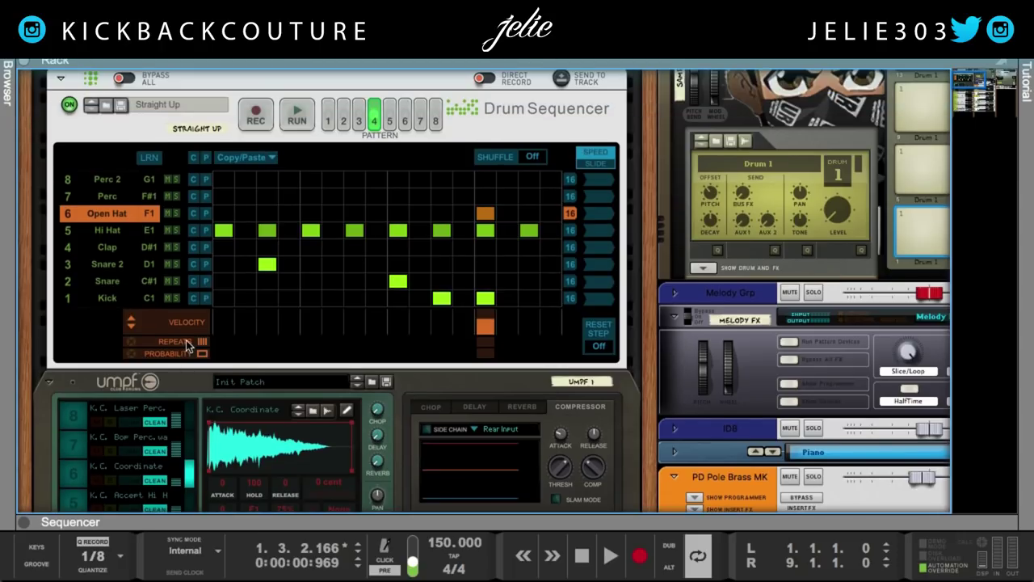
scroll(186, 340, down, 1)
scroll(188, 343, down, 2)
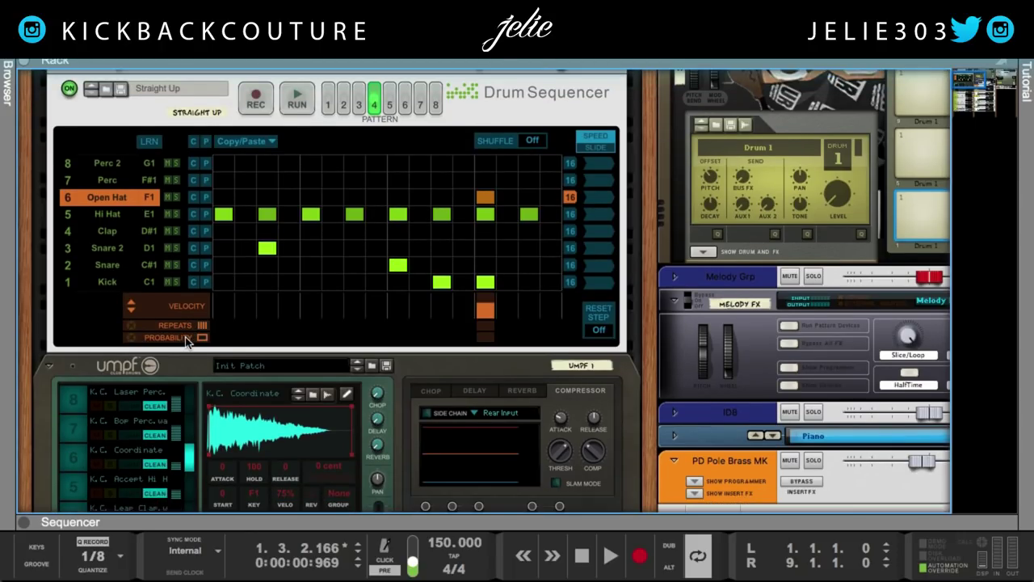
Step: Play the patterns, fine-tune drum 6's volume in Umpf and return to the Drum Sequencer
key(space)
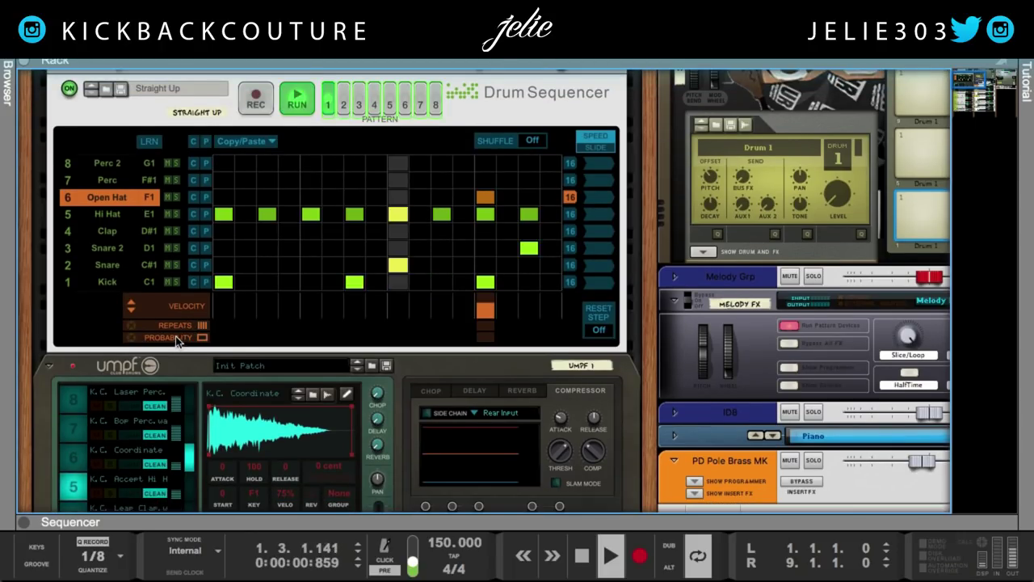
scroll(166, 299, down, 10)
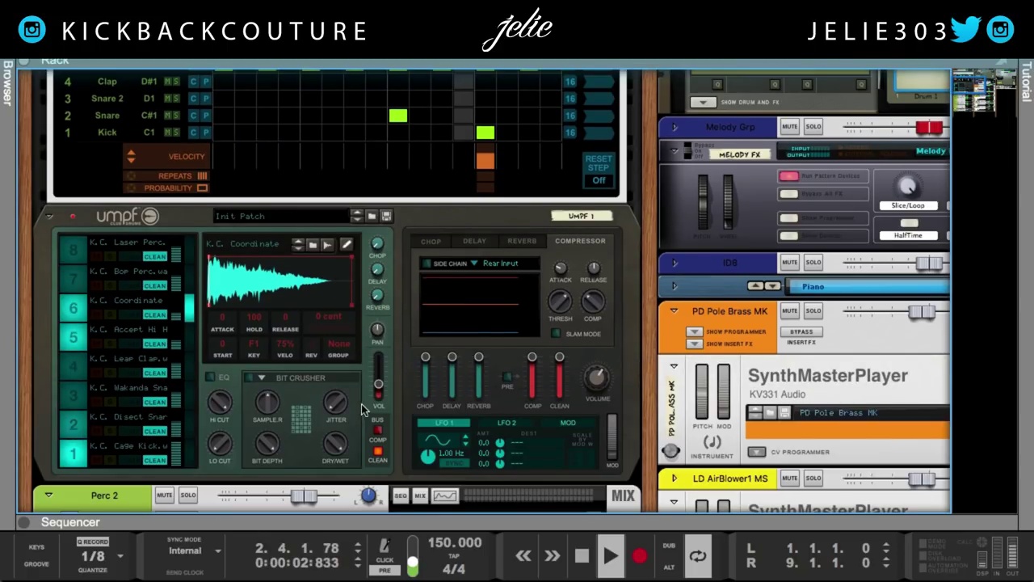
click(377, 380)
drag(377, 379, 376, 382)
scroll(377, 368, up, 2)
scroll(376, 368, up, 15)
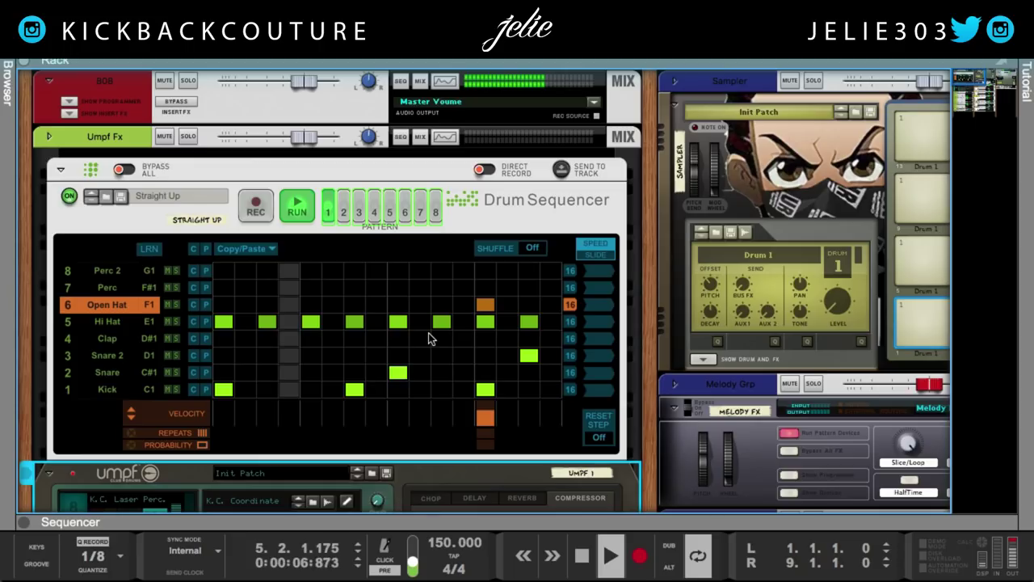
Step: Stop playback and move the open hat in pattern 1 from step 13 to step 5
key(space)
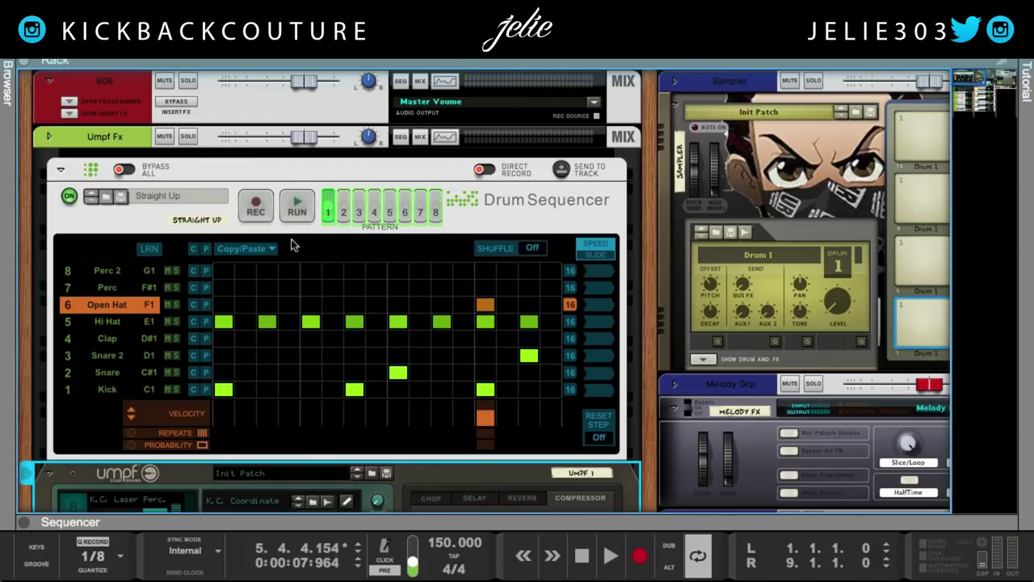
click(486, 305)
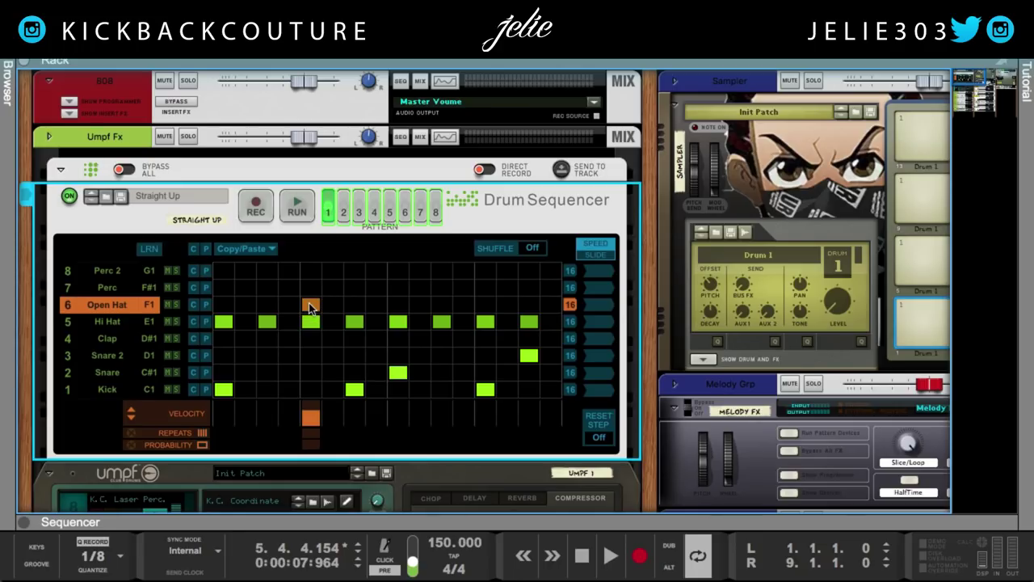
Step: Play the patterns, stop on pattern 3 and move its open hat from step 13 to step 5
key(space)
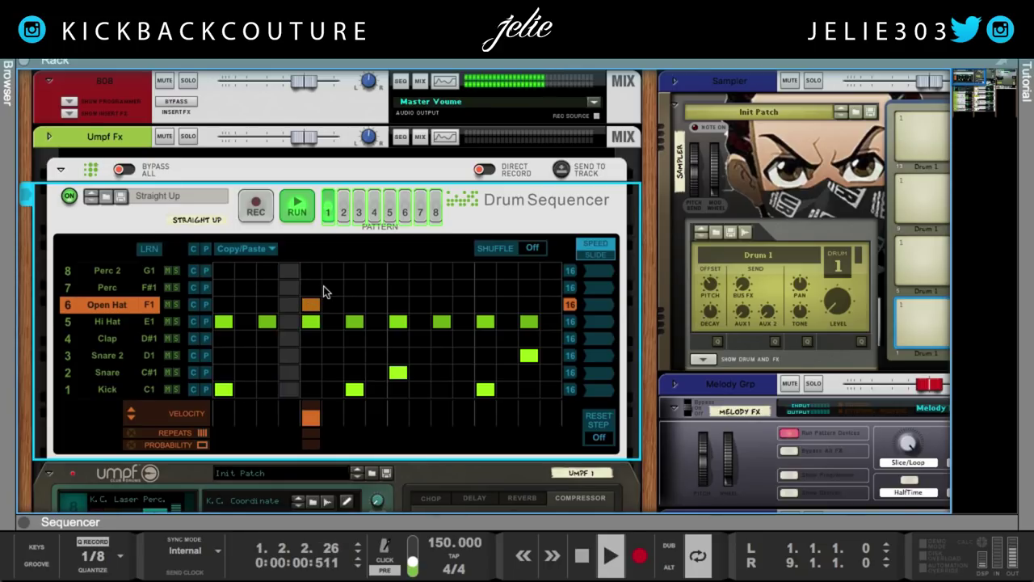
key(space)
click(492, 306)
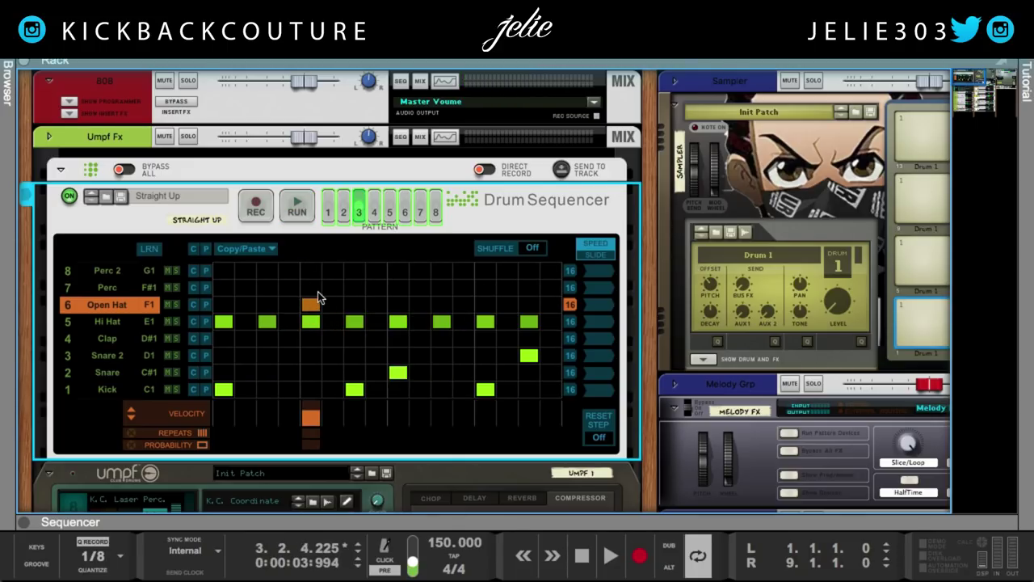
Step: Resume playback, stop on pattern 4, add an open hat on step 9 and play the patterns again
key(space)
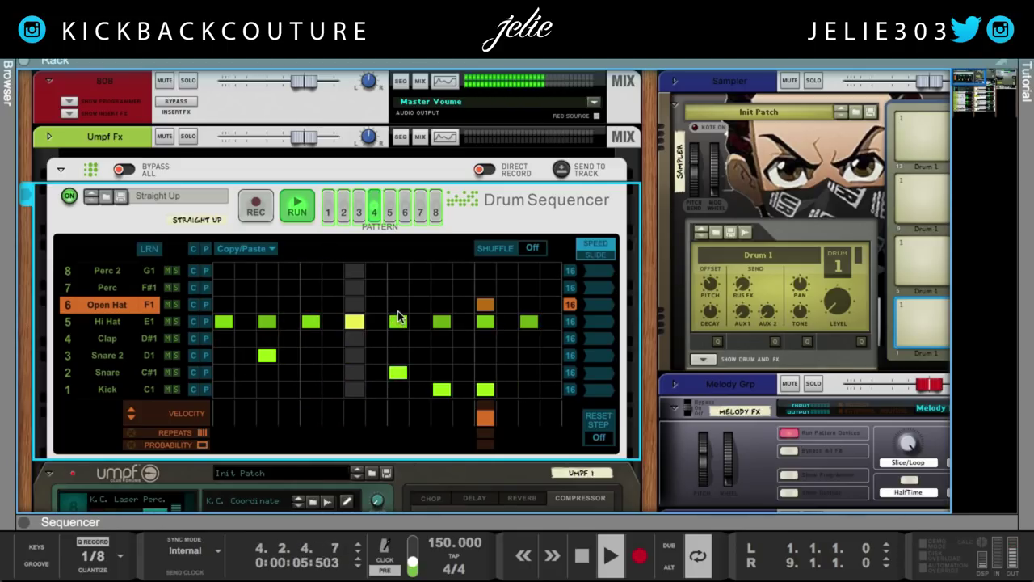
key(space)
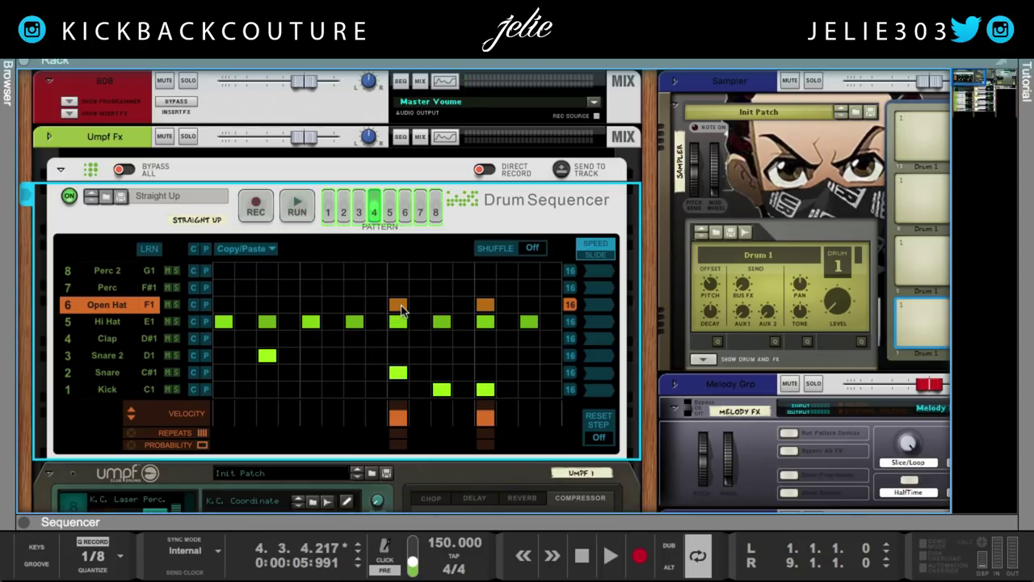
key(space)
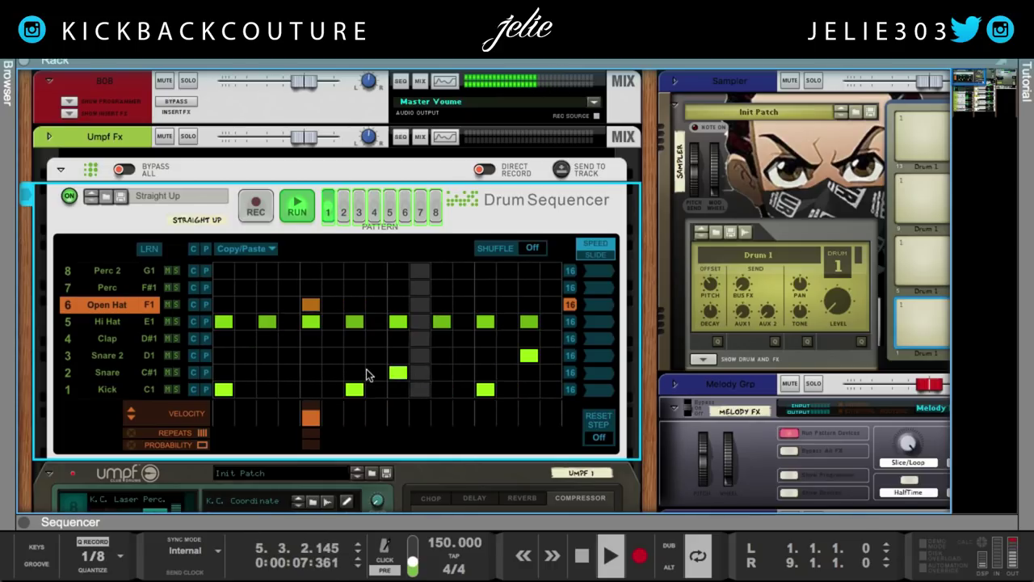
Step: Stop playback and audition the Laser Perc and Bop Perc drums on pads 8 and 7 in Umpf
scroll(367, 374, down, 2)
key(space)
scroll(282, 374, down, 4)
scroll(273, 387, down, 2)
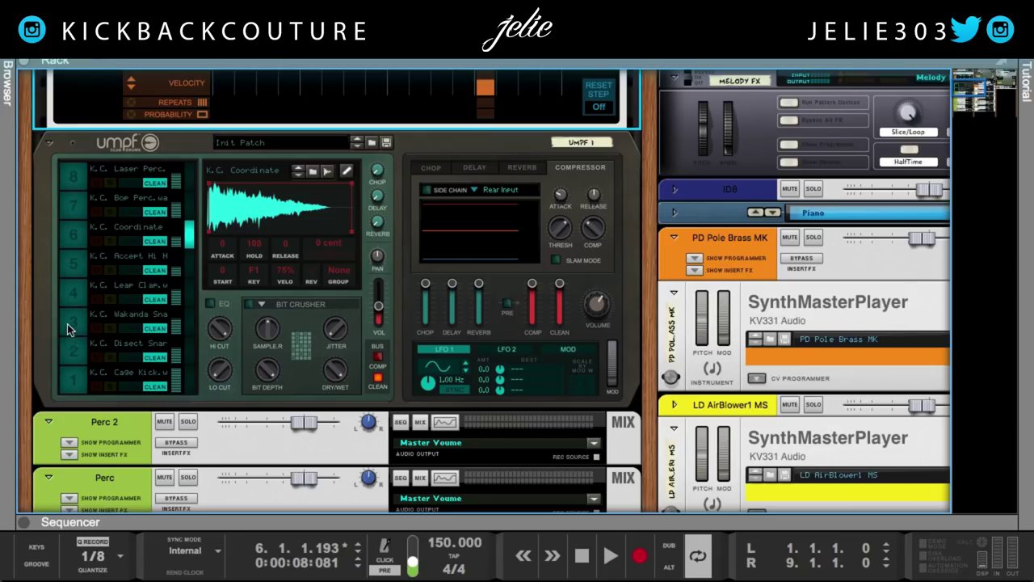
click(78, 185)
click(71, 202)
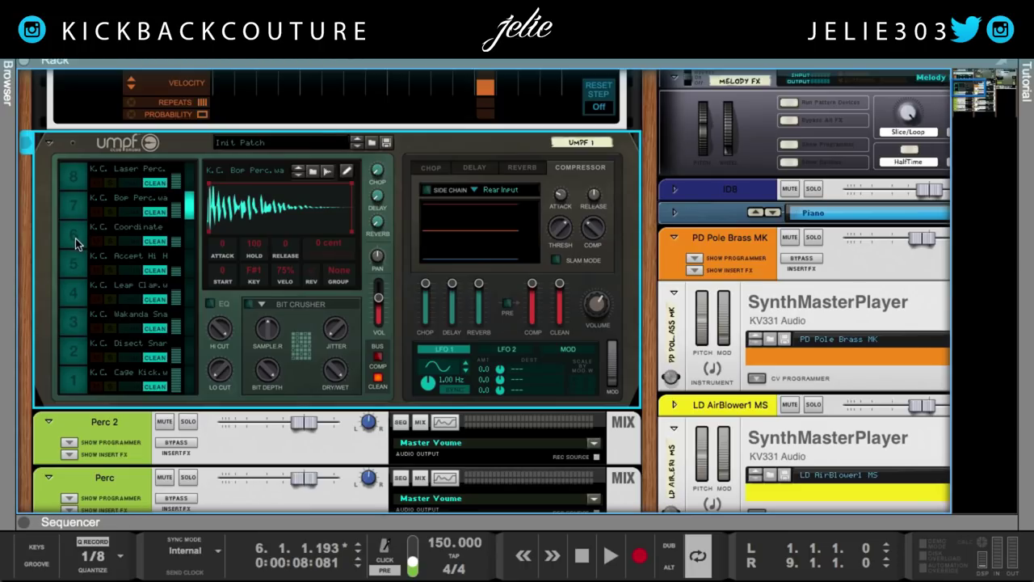
Step: Look through the individual drum mix channels and the SynthMasterPlayer instruments, then return to the Drum Sequencer
scroll(75, 265, up, 1)
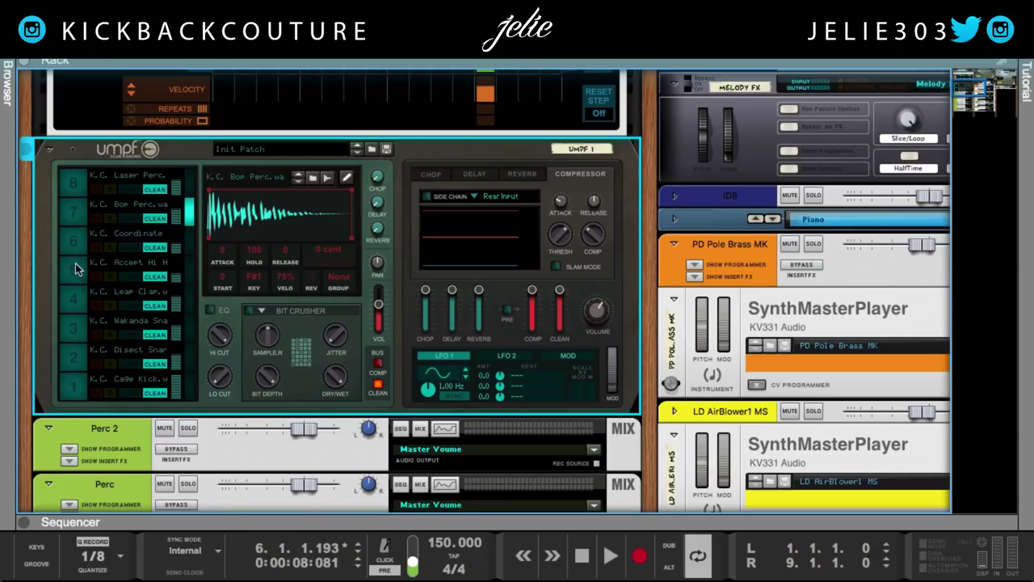
scroll(76, 262, down, 5)
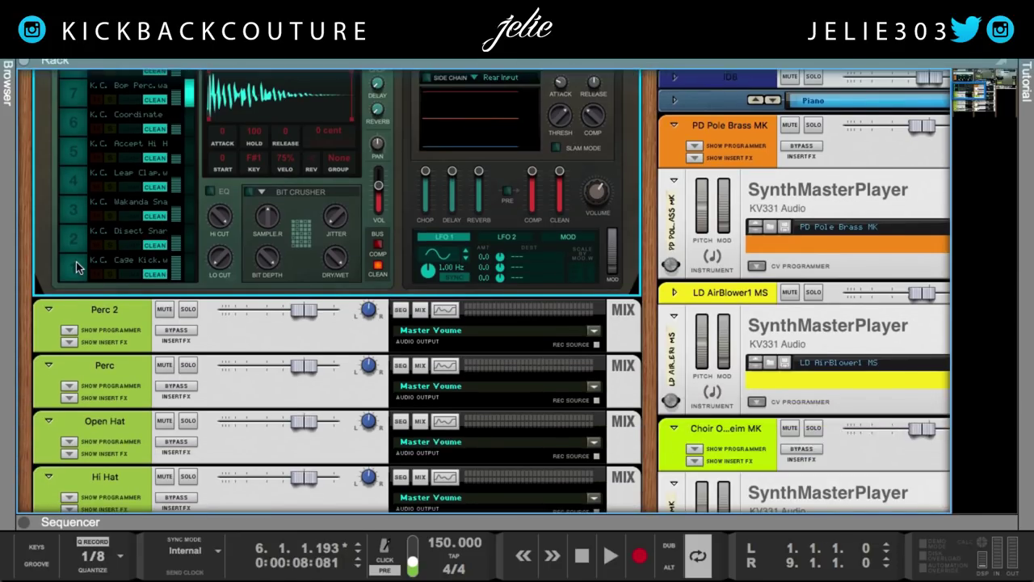
scroll(76, 260, down, 5)
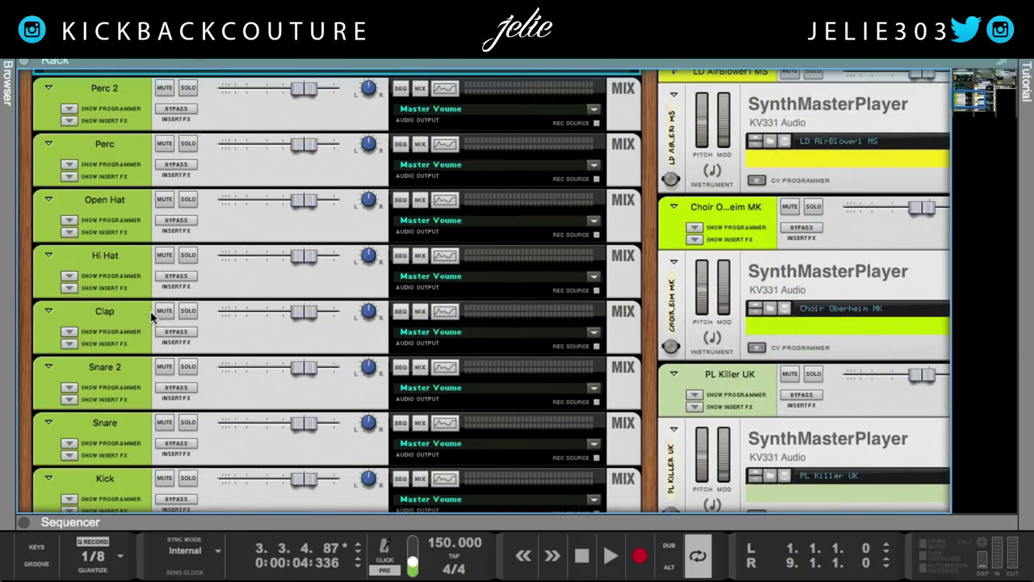
scroll(150, 315, down, 1)
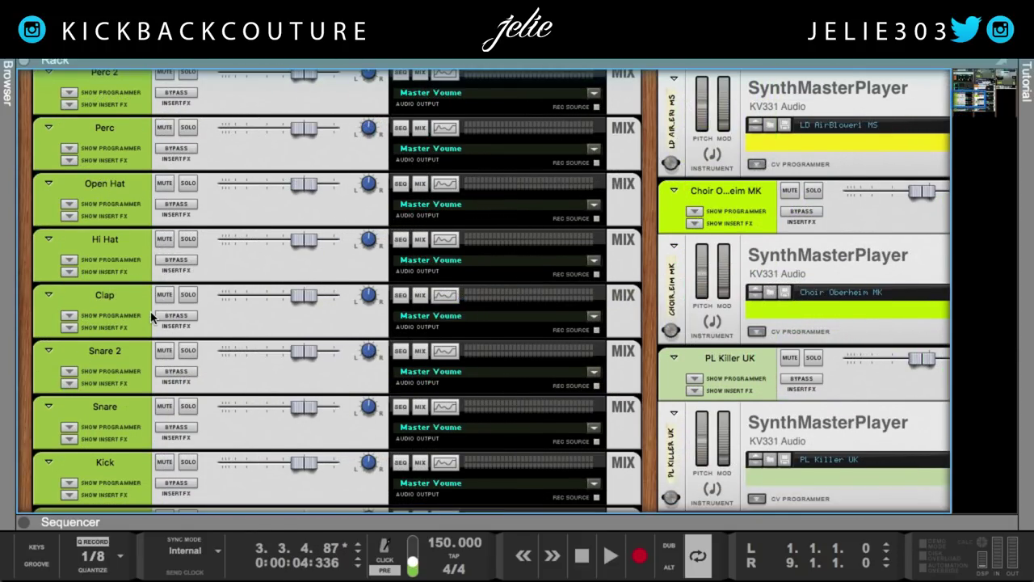
scroll(150, 318, right, 5)
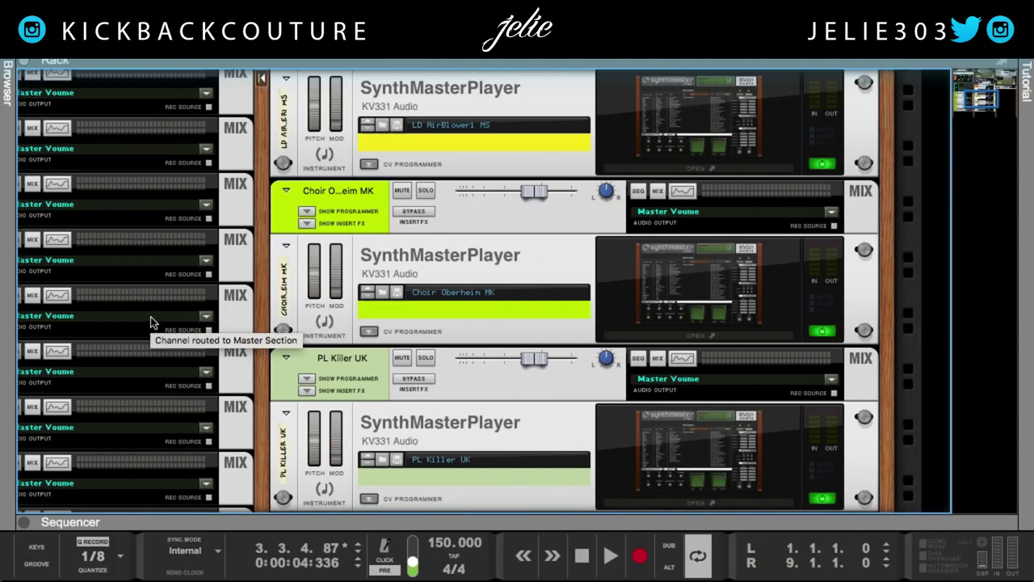
scroll(150, 321, up, 5)
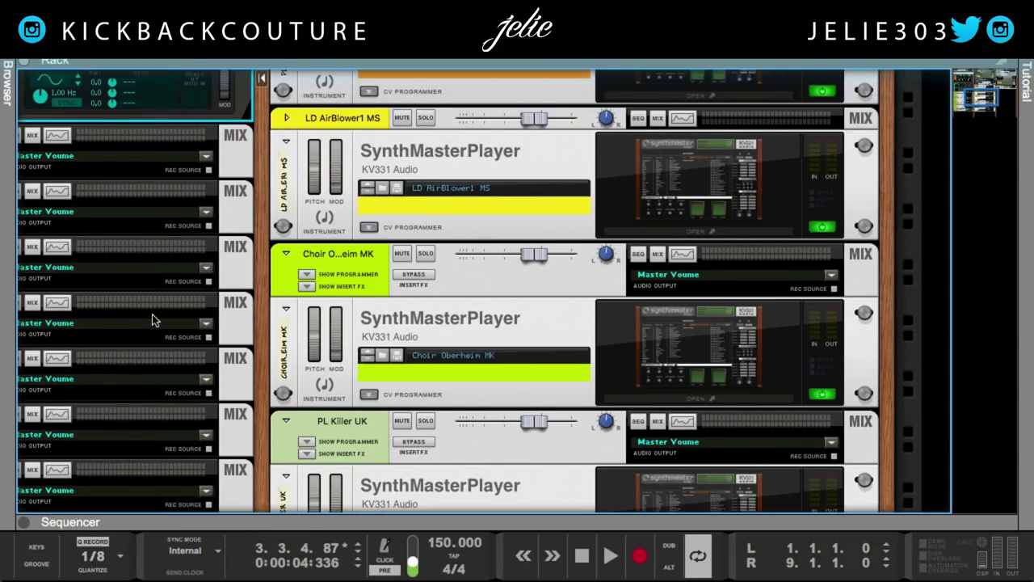
scroll(152, 323, up, 8)
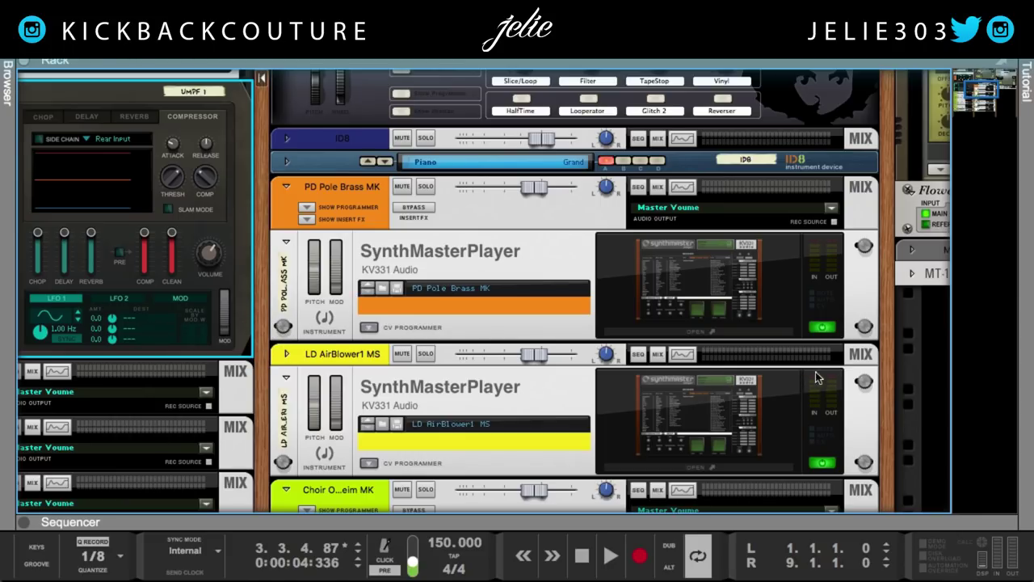
click(941, 394)
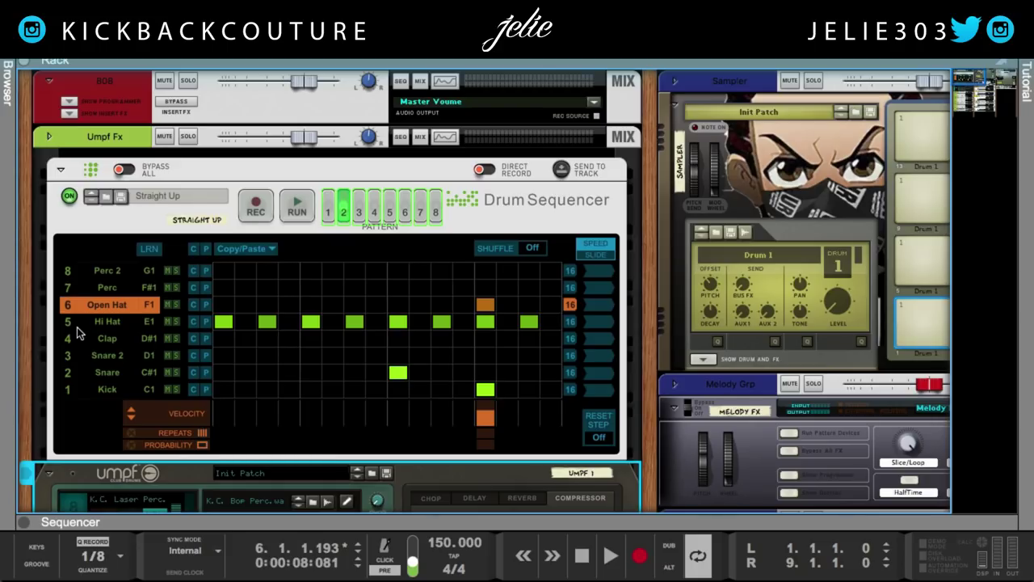
Step: Play the song from the start while viewing Umpf, the SynthMasterPlayer instruments and the drum mix channels
key(Home)
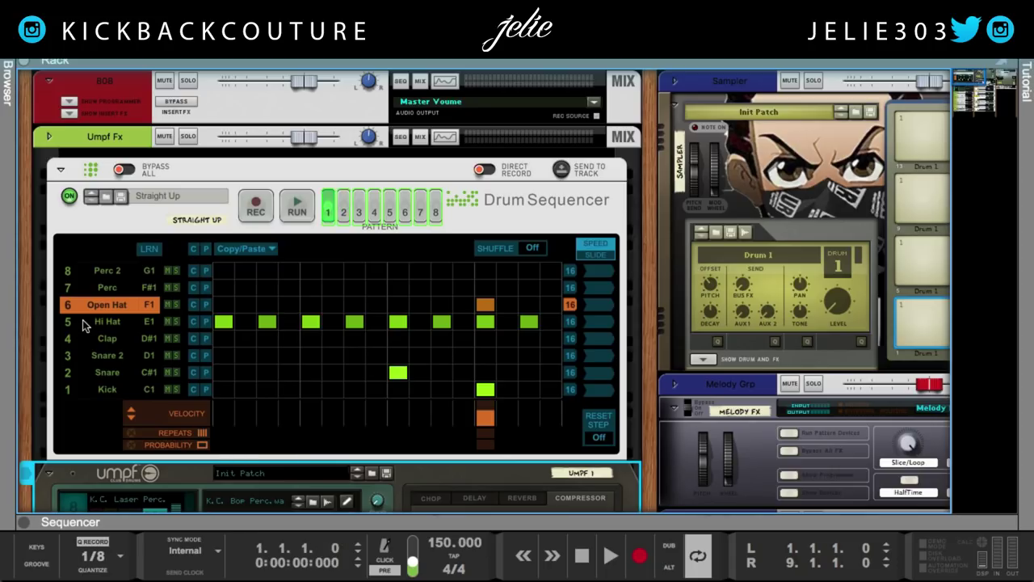
key(space)
scroll(63, 370, down, 5)
scroll(66, 364, down, 12)
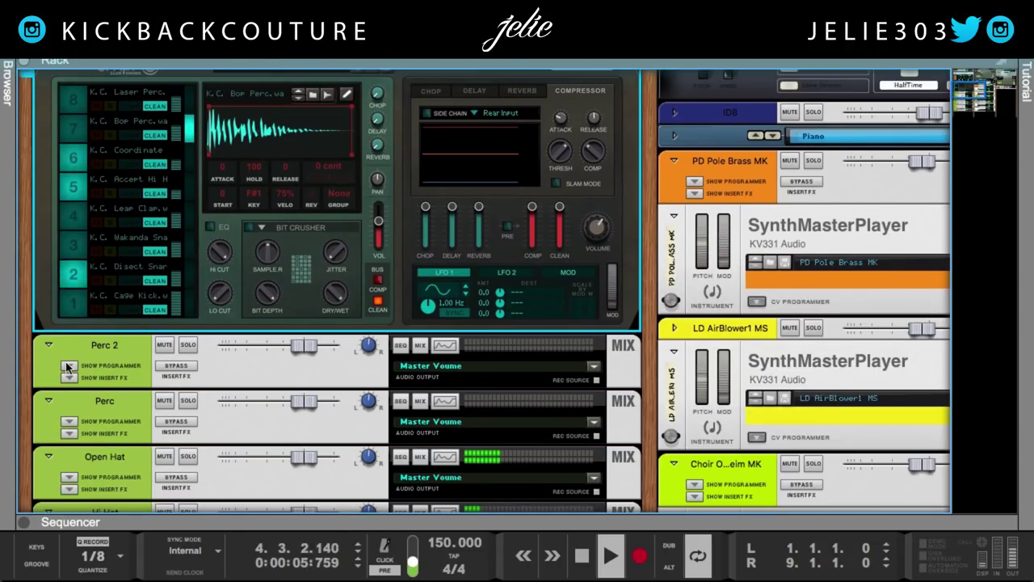
scroll(65, 362, right, 6)
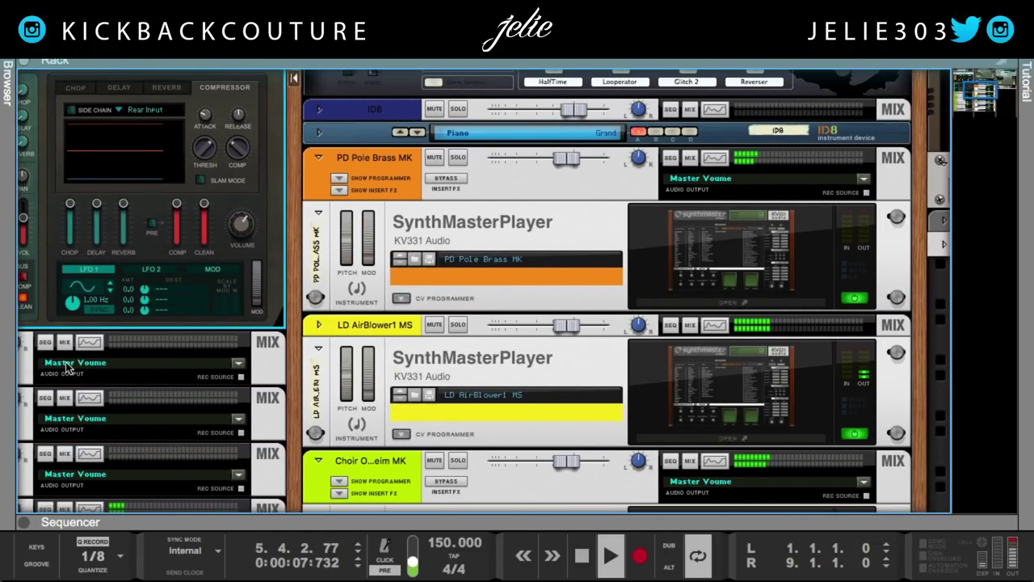
scroll(68, 366, right, 1)
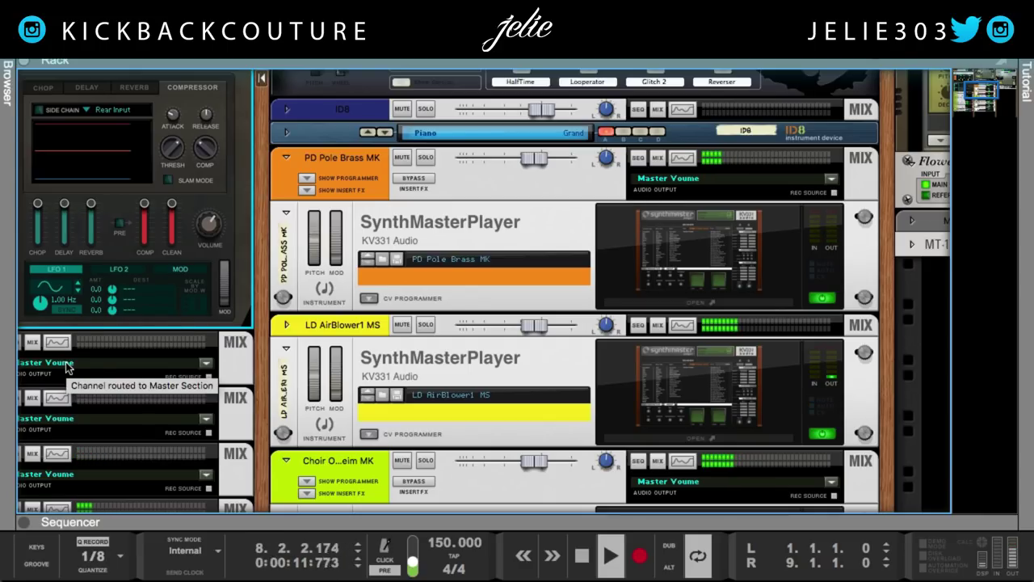
scroll(68, 365, down, 1)
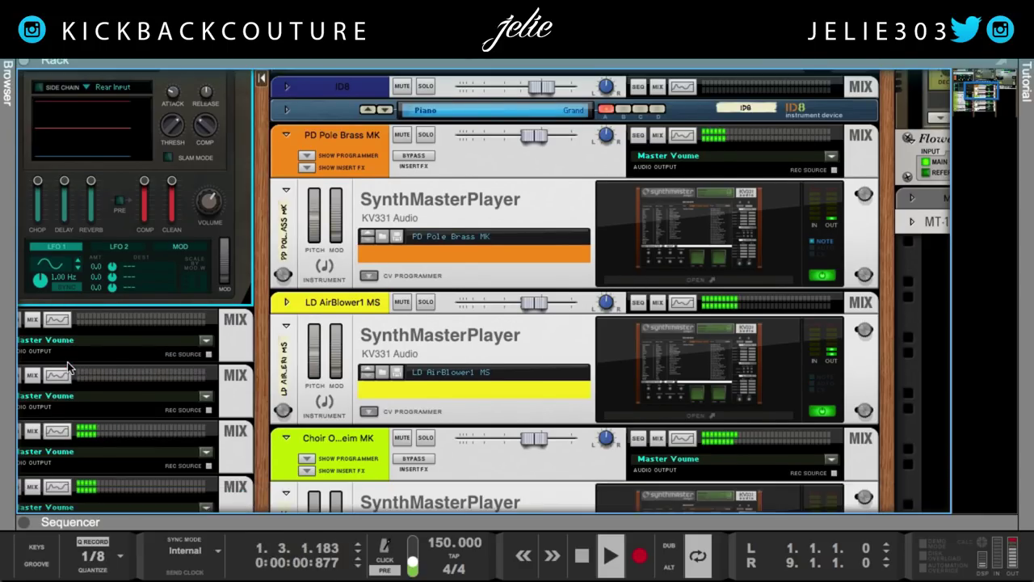
scroll(68, 362, down, 5)
scroll(68, 359, left, 6)
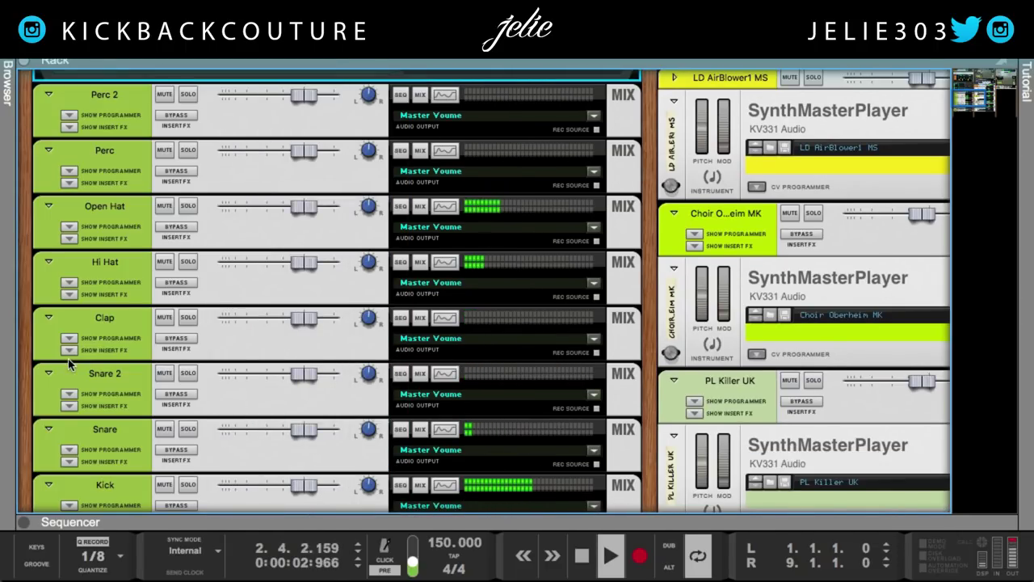